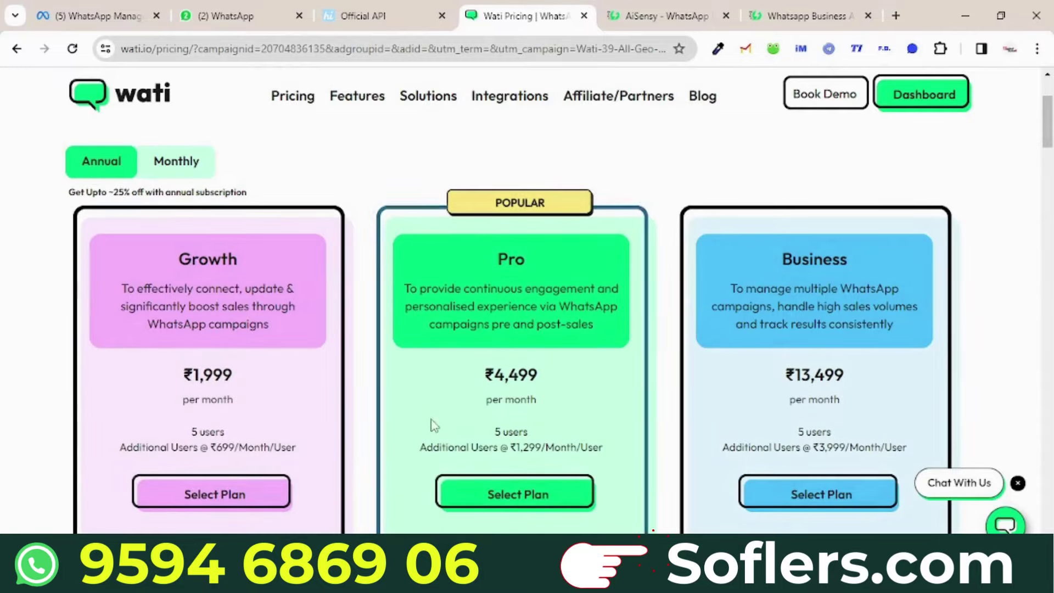
# Compare the Wati plan prices with AiSensy's plans, showing the AiSensy pricing on yearly billing
pyautogui.scroll(-6, 532, 401)
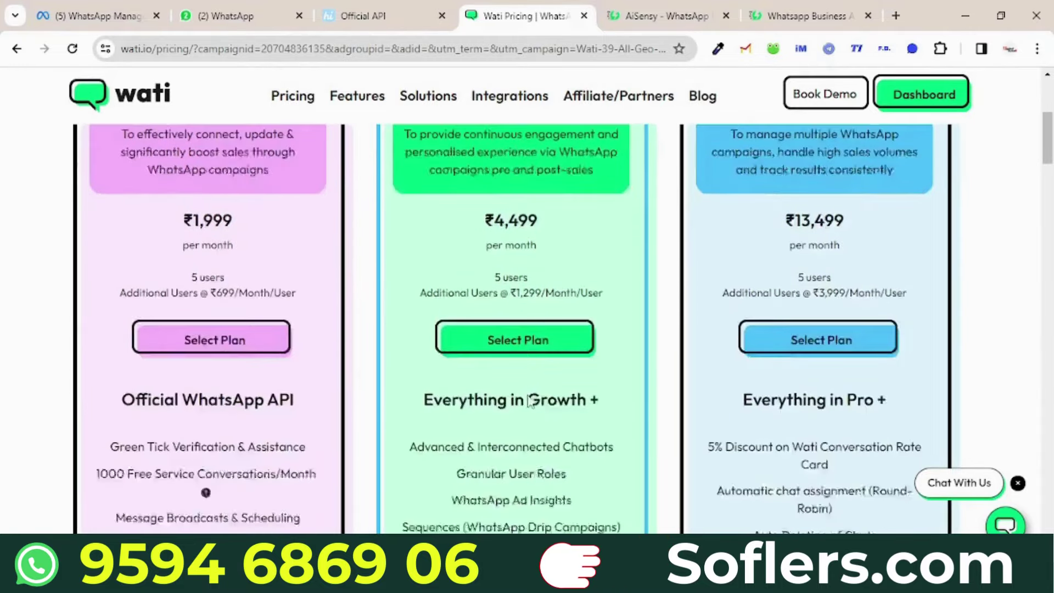
pyautogui.scroll(3, 533, 400)
pyautogui.scroll(7, 534, 401)
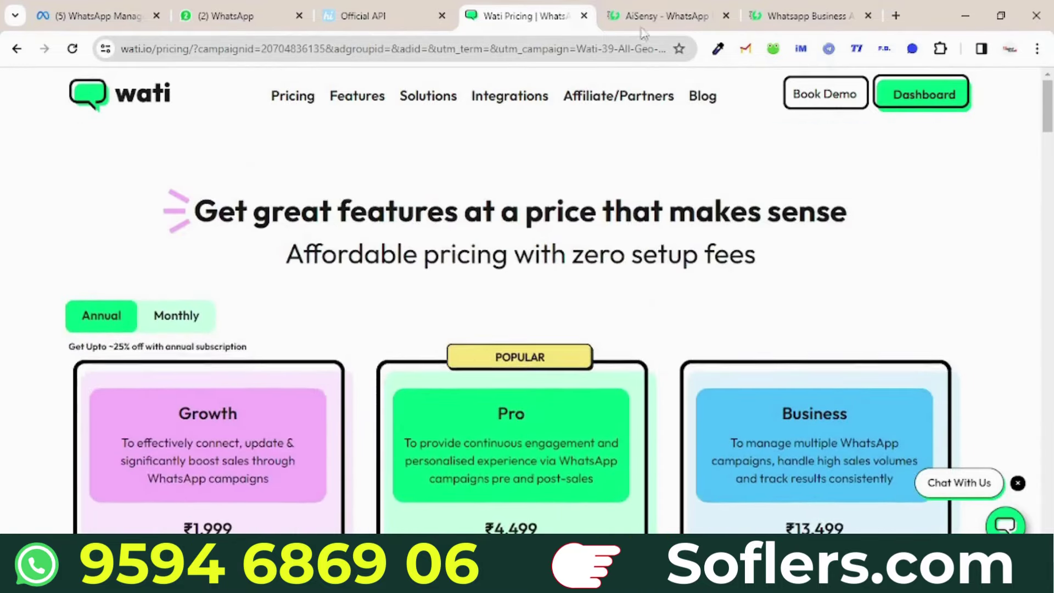
pyautogui.click(656, 15)
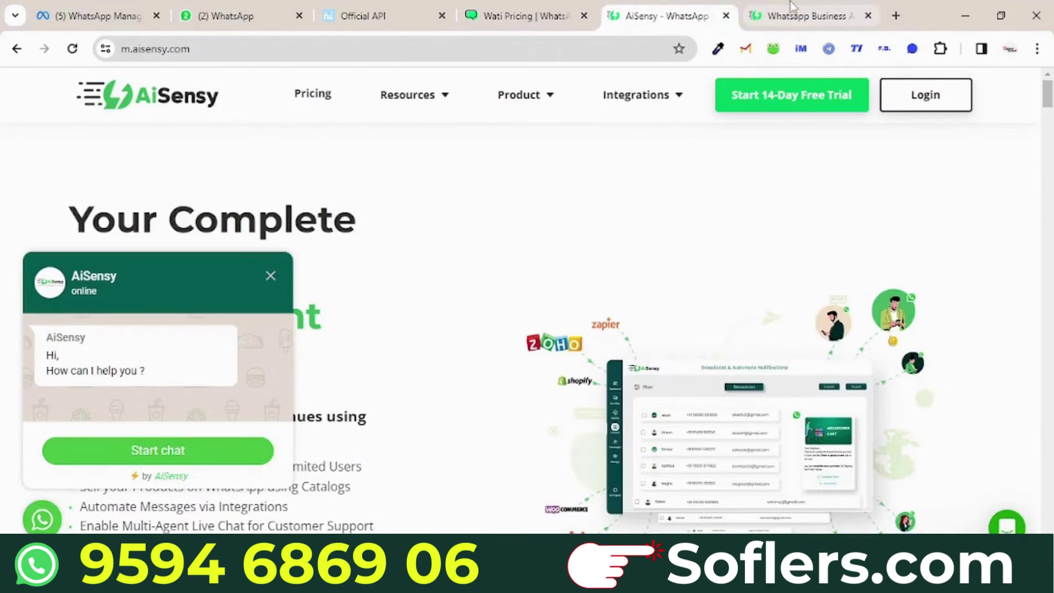
pyautogui.click(341, 107)
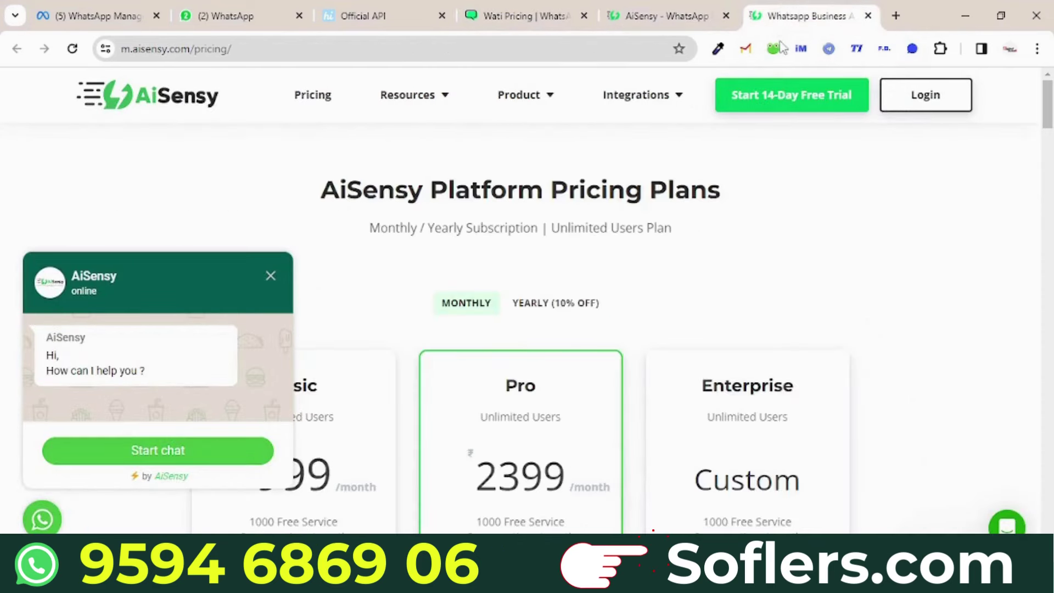
pyautogui.scroll(-3, 658, 263)
pyautogui.scroll(2, 617, 303)
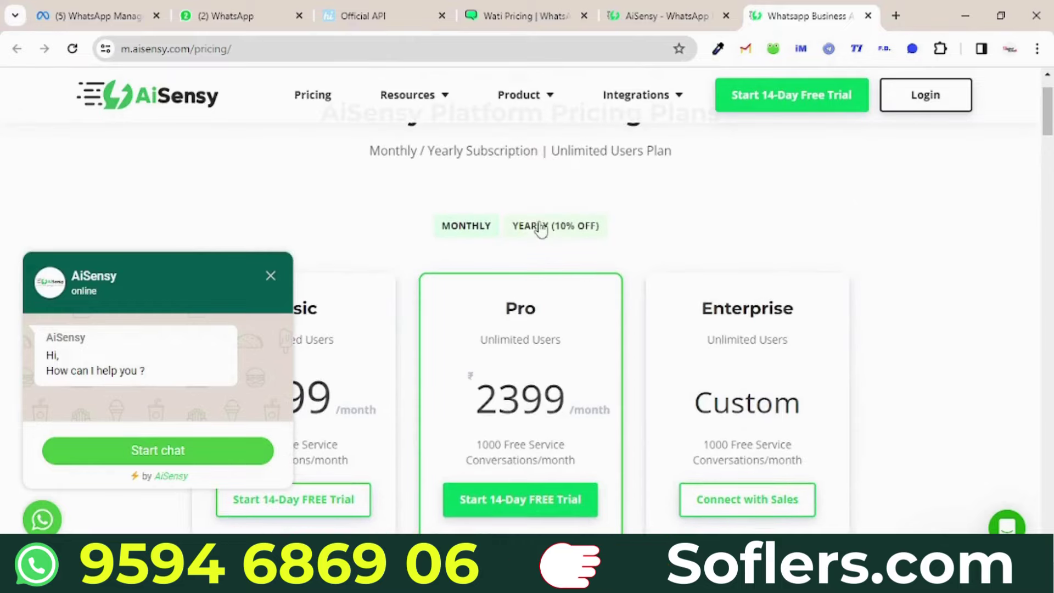
pyautogui.click(541, 228)
pyautogui.scroll(-5, 509, 417)
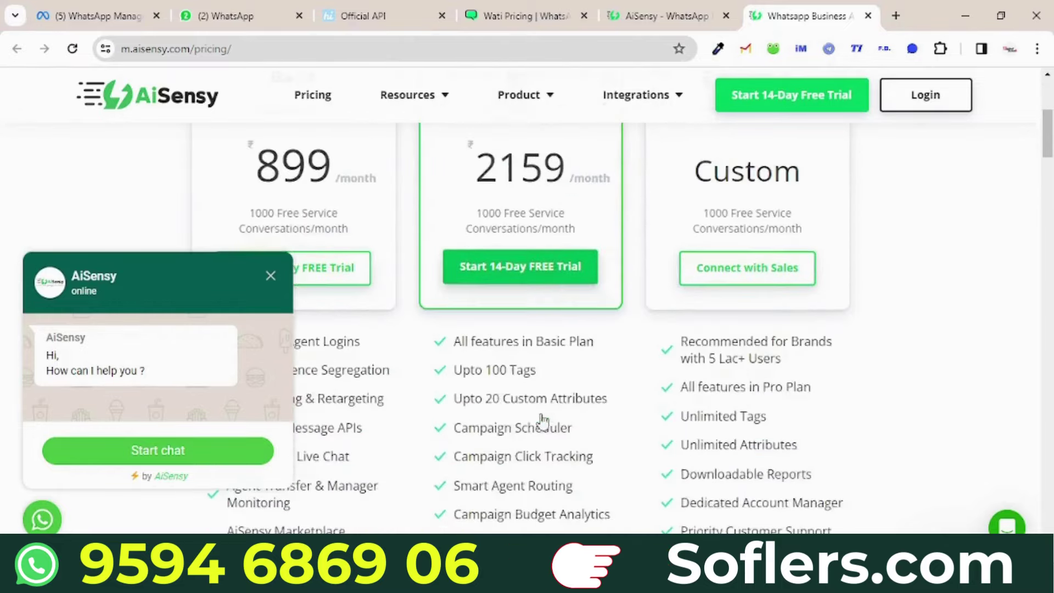
# Review the Official API site from its annual plan back up to the home page introduction
pyautogui.click(352, 10)
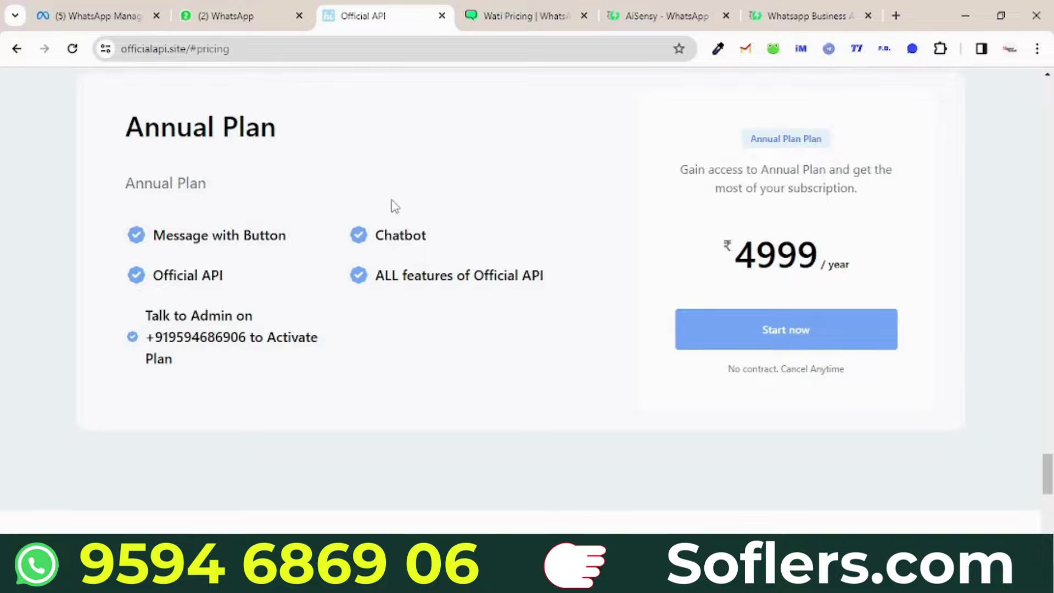
pyautogui.scroll(20, 392, 207)
pyautogui.scroll(20, 396, 273)
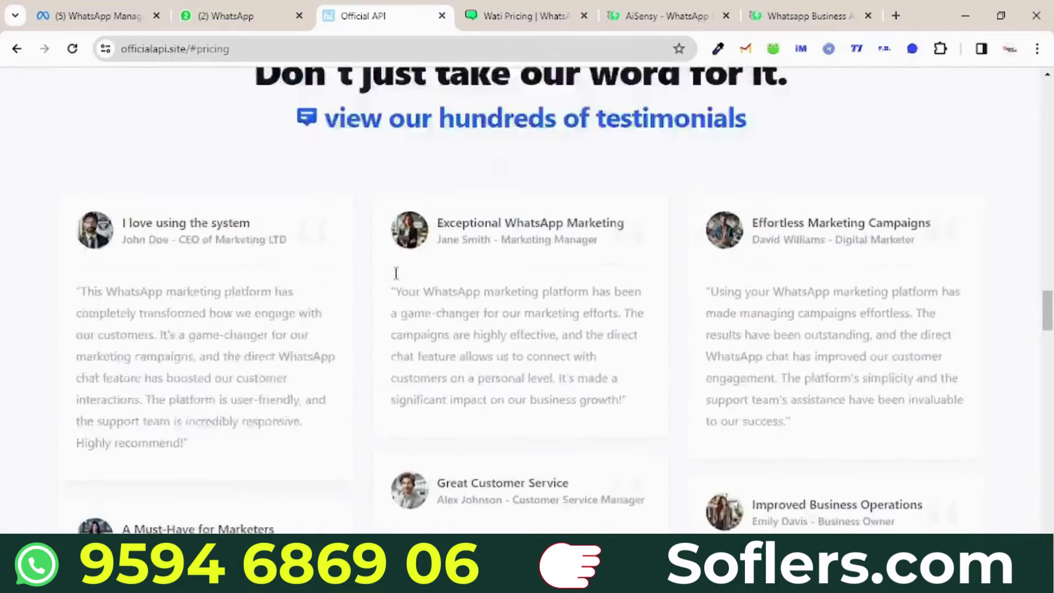
pyautogui.scroll(10, 245, 181)
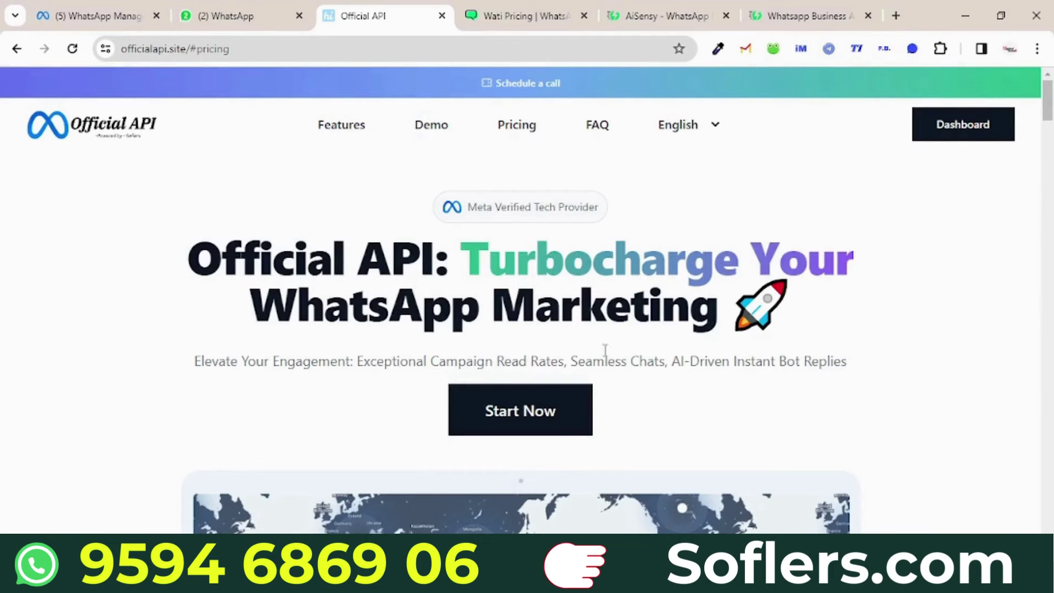
# Start a new message template in WhatsApp Manager with the Marketing category and the Custom type
pyautogui.click(116, 15)
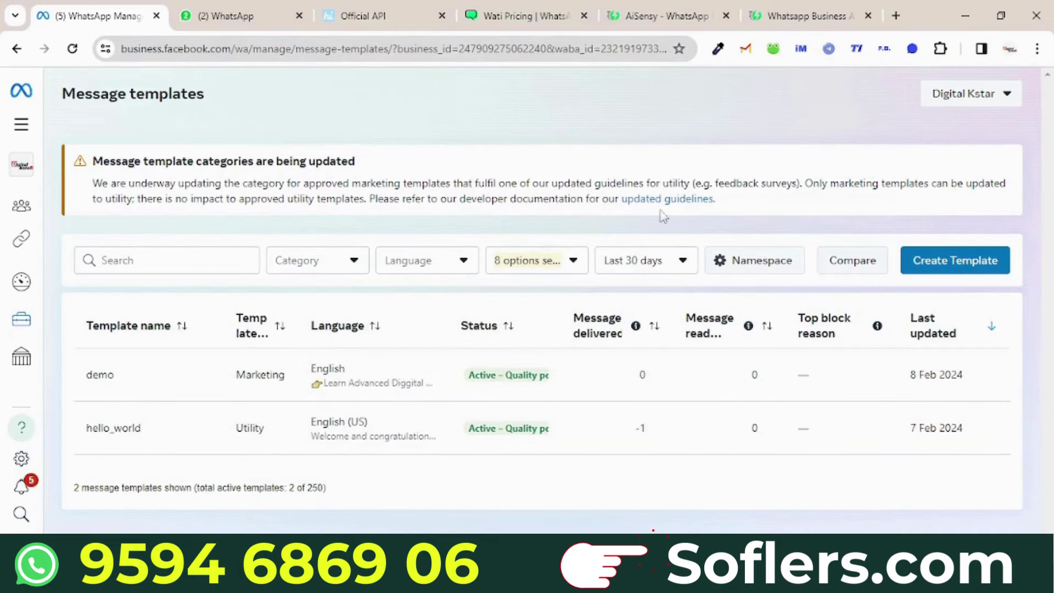
pyautogui.click(930, 262)
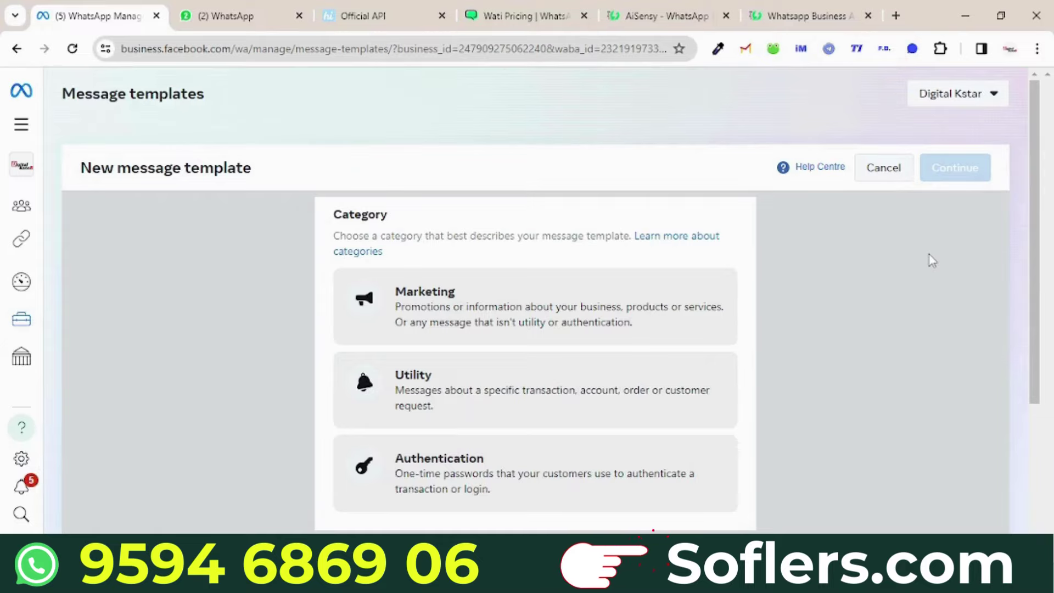
pyautogui.scroll(-3, 505, 252)
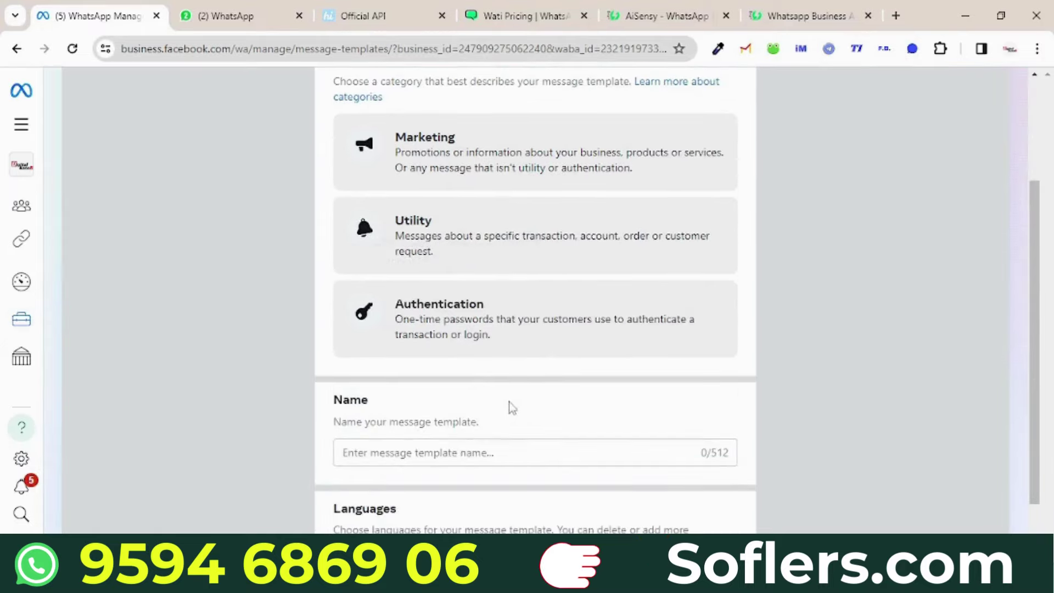
pyautogui.scroll(-1, 512, 407)
pyautogui.scroll(5, 522, 414)
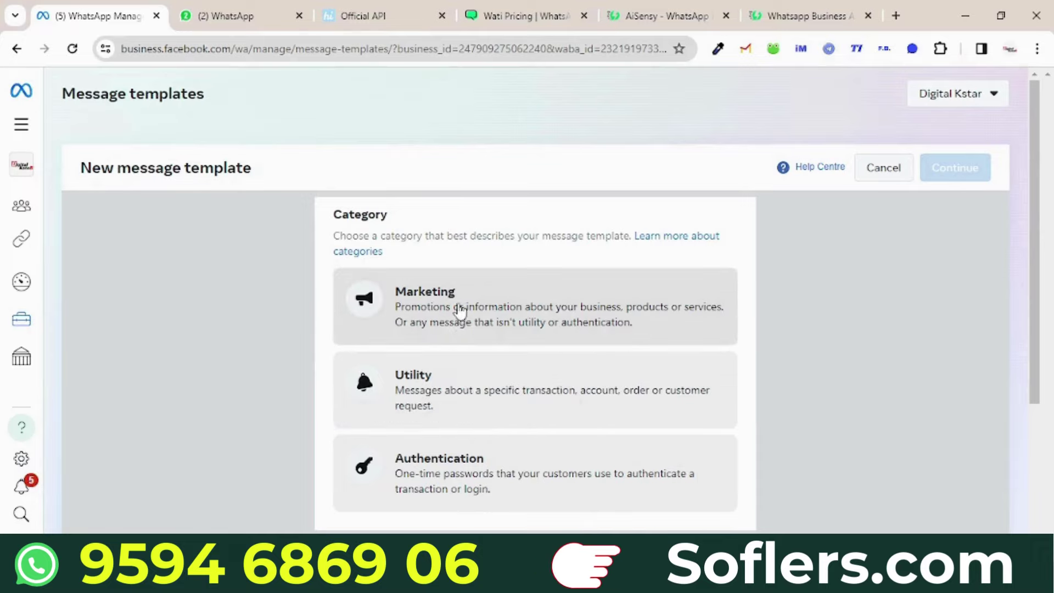
pyautogui.click(460, 311)
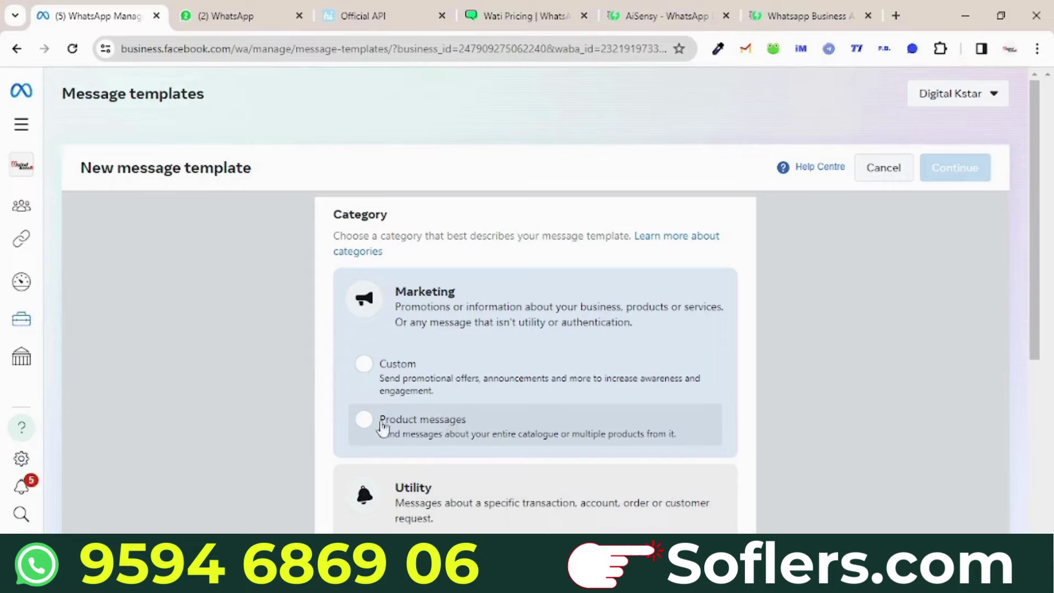
pyautogui.click(419, 379)
# Name the message template demo5
pyautogui.scroll(-5, 419, 379)
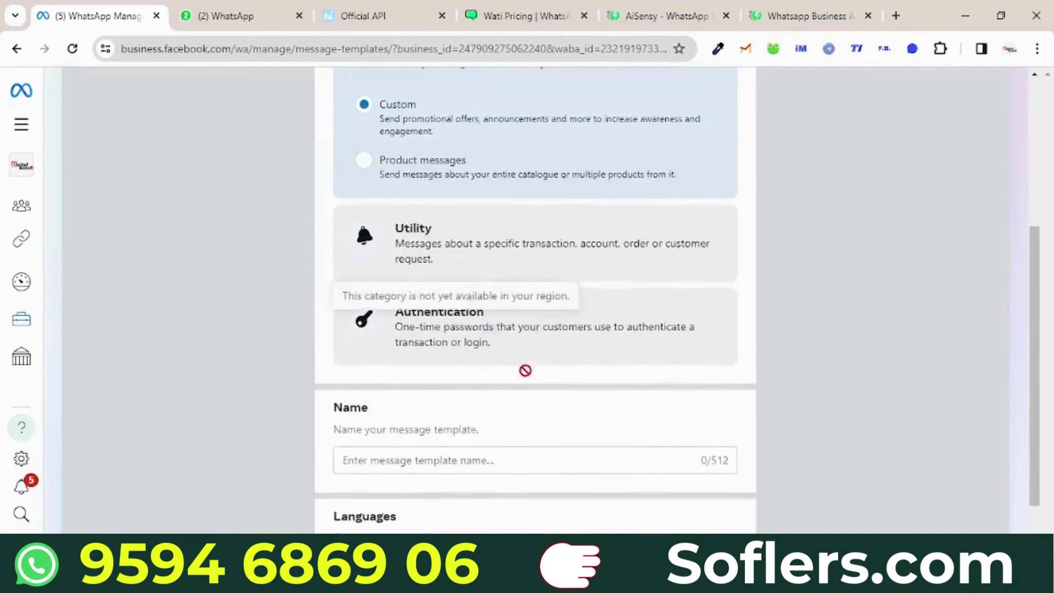
pyautogui.scroll(-1, 525, 370)
pyautogui.click(362, 384)
pyautogui.write('demo5')
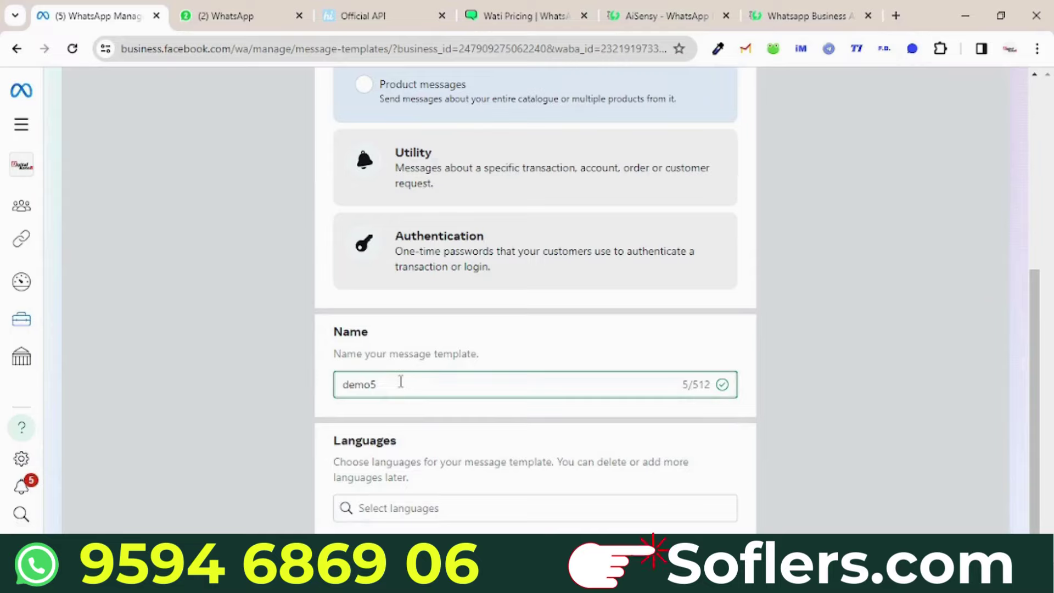
pyautogui.moveTo(400, 381); pyautogui.dragTo(336, 388)
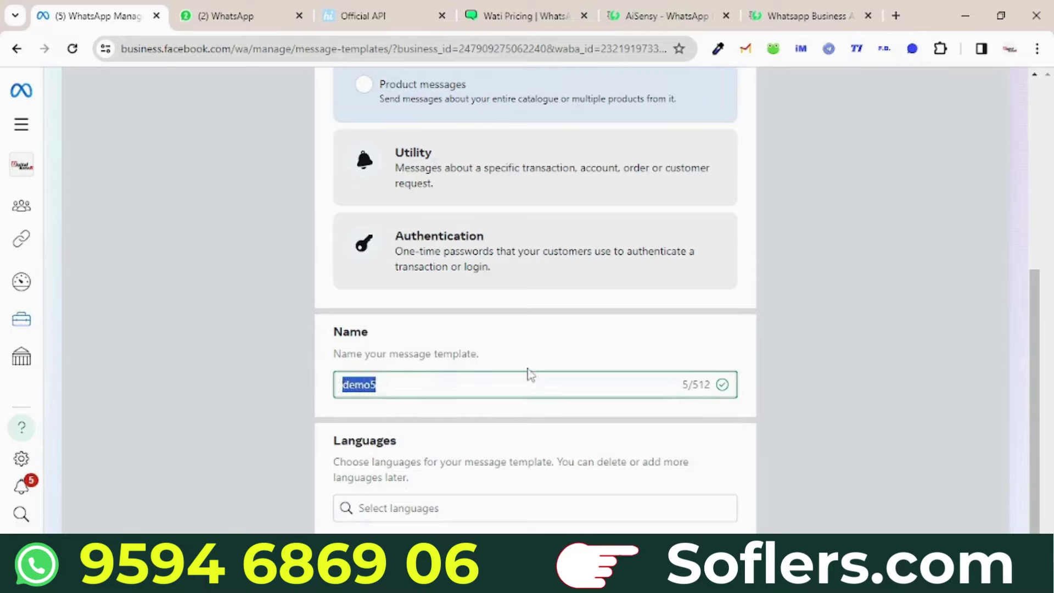
pyautogui.click(472, 415)
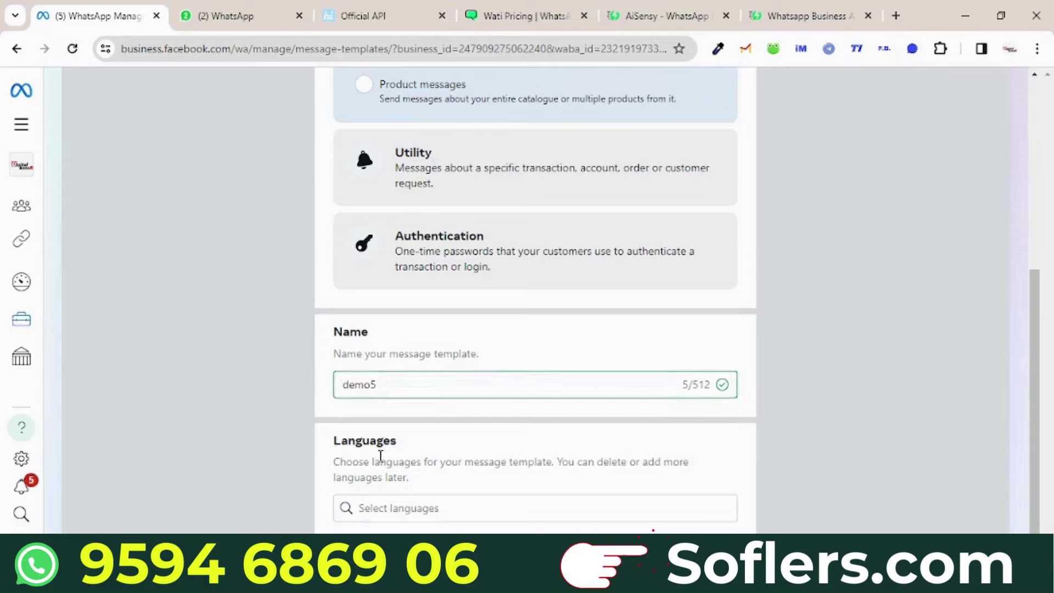
# Choose English as the template language and continue to the template editor
pyautogui.click(431, 506)
pyautogui.scroll(-12, 407, 345)
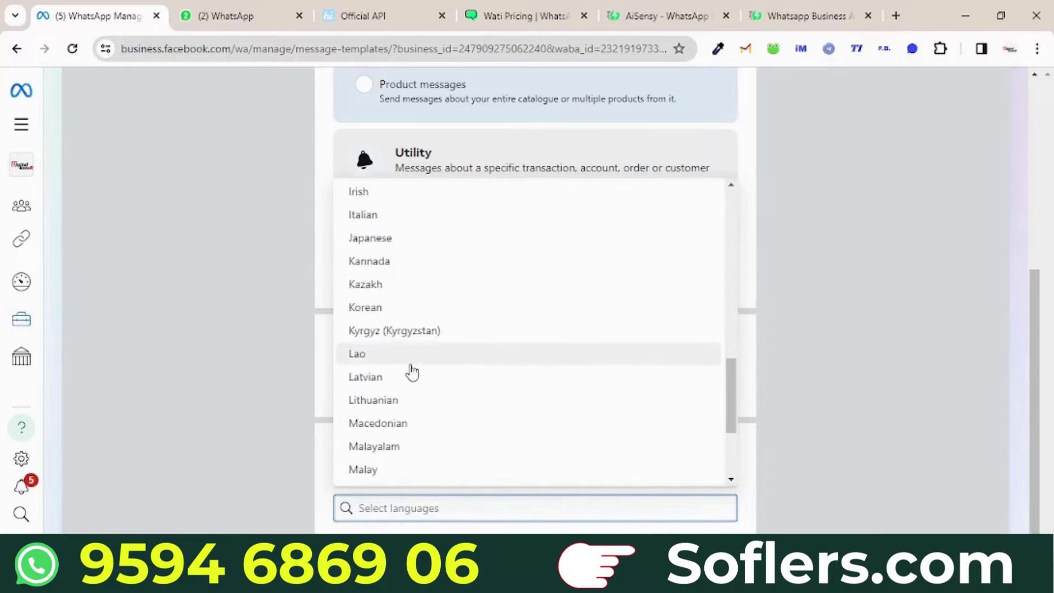
pyautogui.scroll(4, 411, 371)
pyautogui.scroll(3, 410, 371)
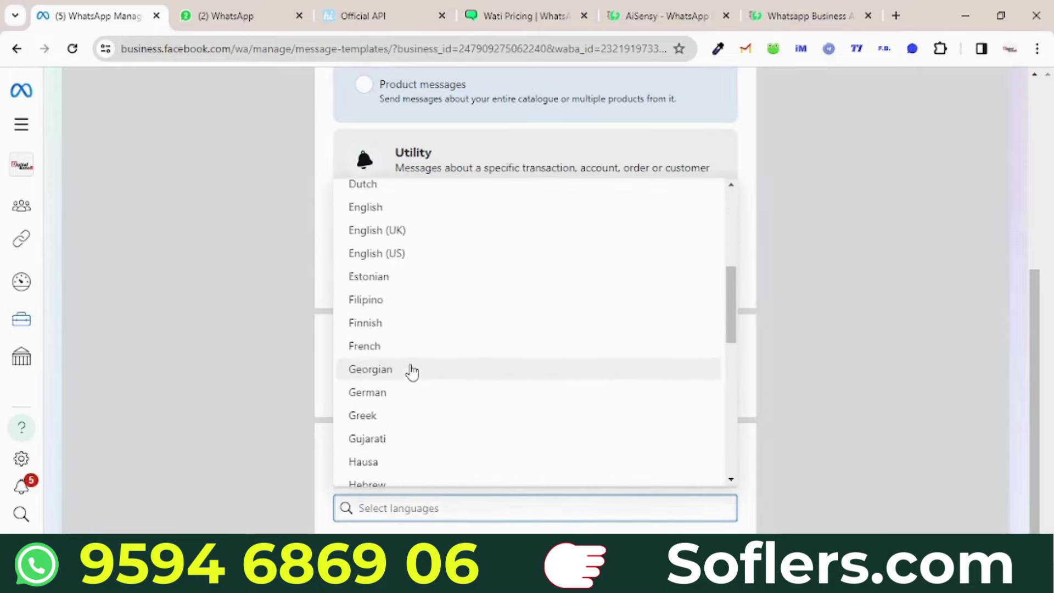
pyautogui.scroll(1, 384, 296)
pyautogui.click(384, 291)
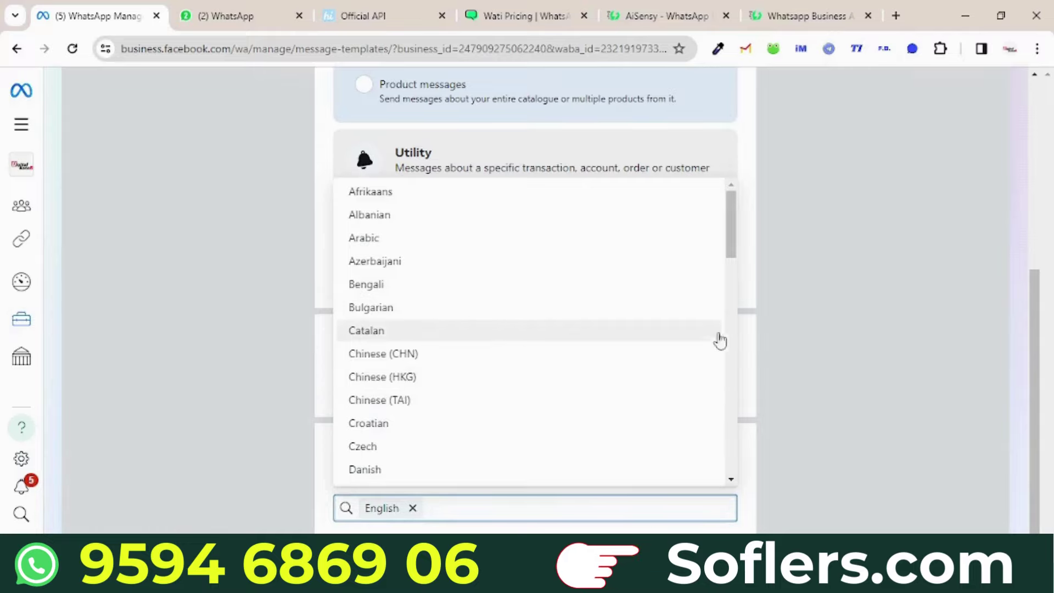
pyautogui.click(756, 282)
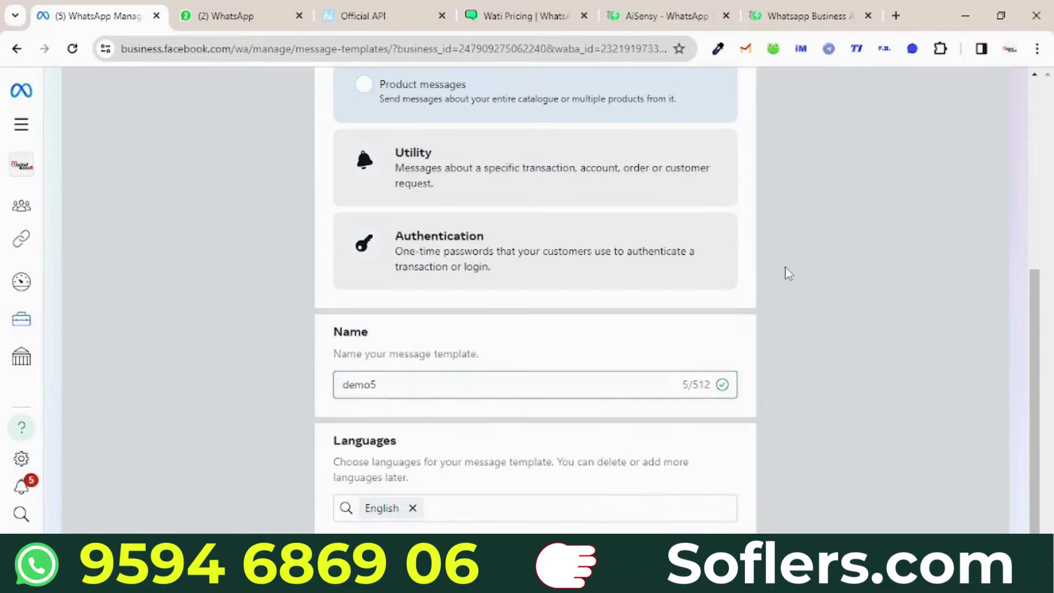
pyautogui.scroll(6, 637, 384)
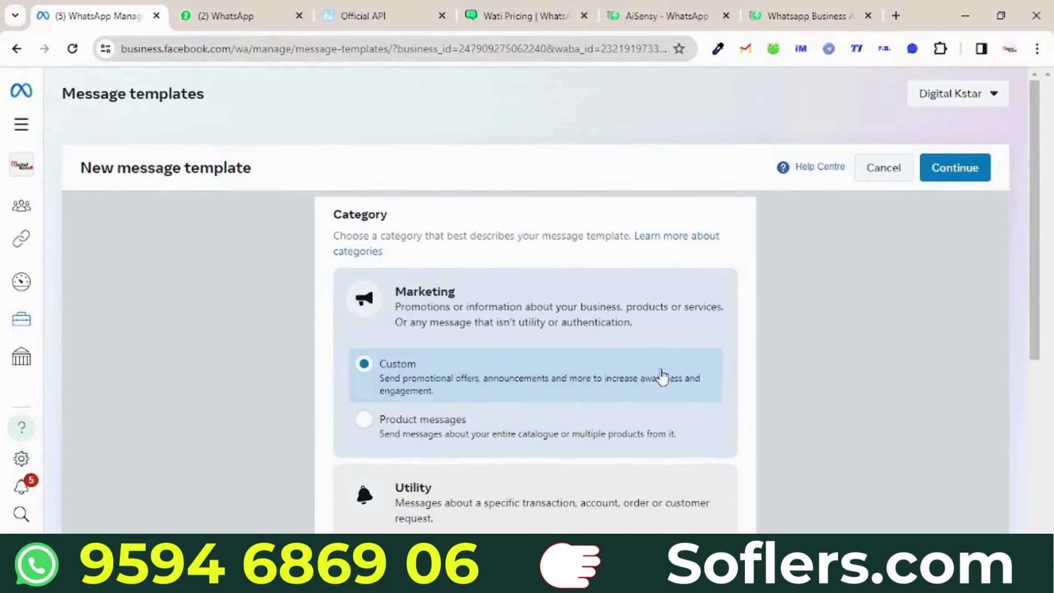
pyautogui.click(944, 171)
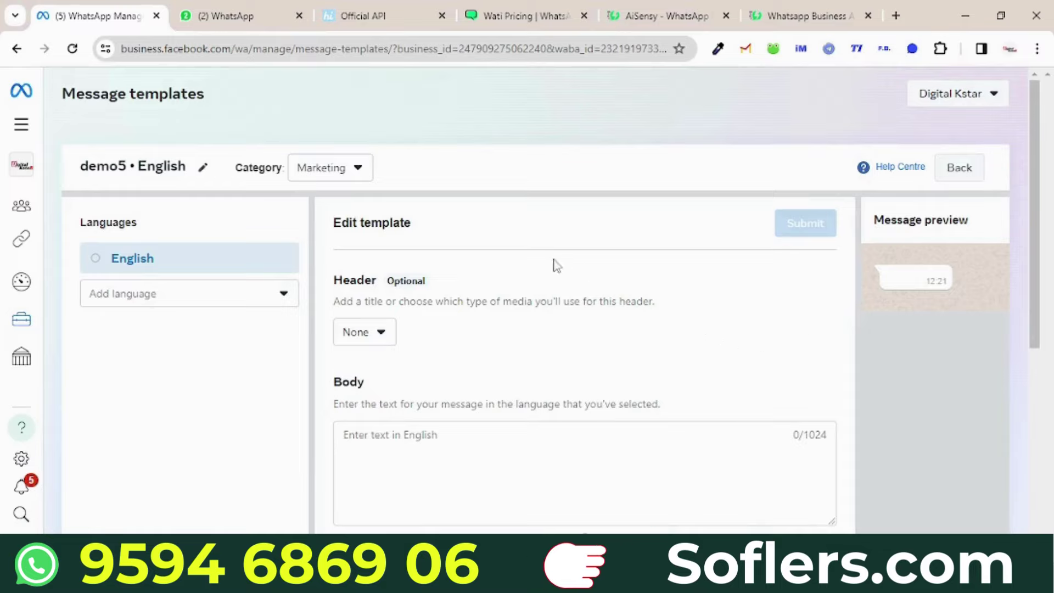
# Set the template header to Media with Image as the media type
pyautogui.scroll(-1, 406, 280)
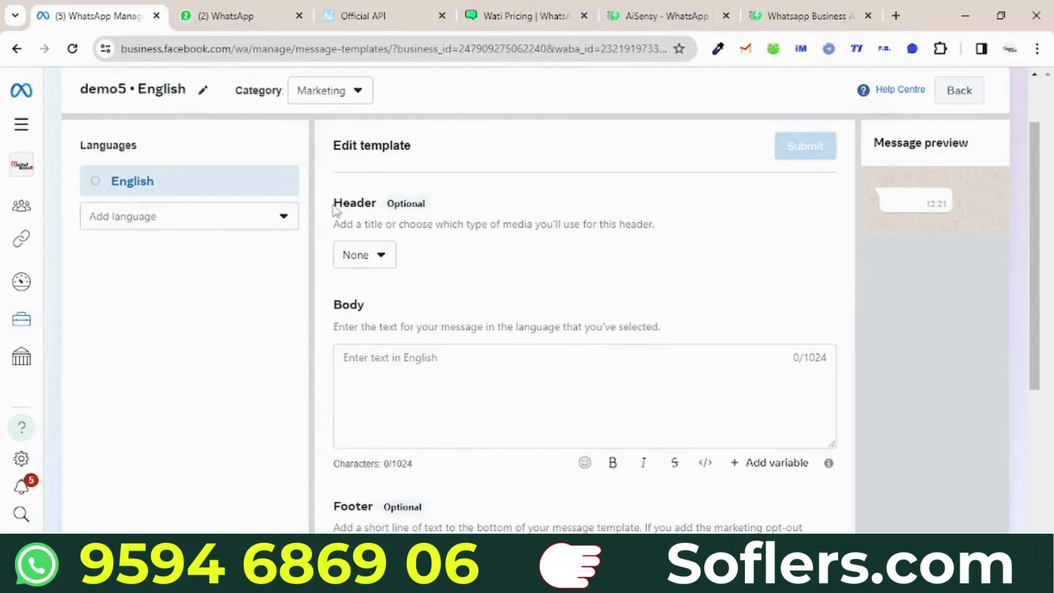
pyautogui.moveTo(330, 206); pyautogui.dragTo(379, 202)
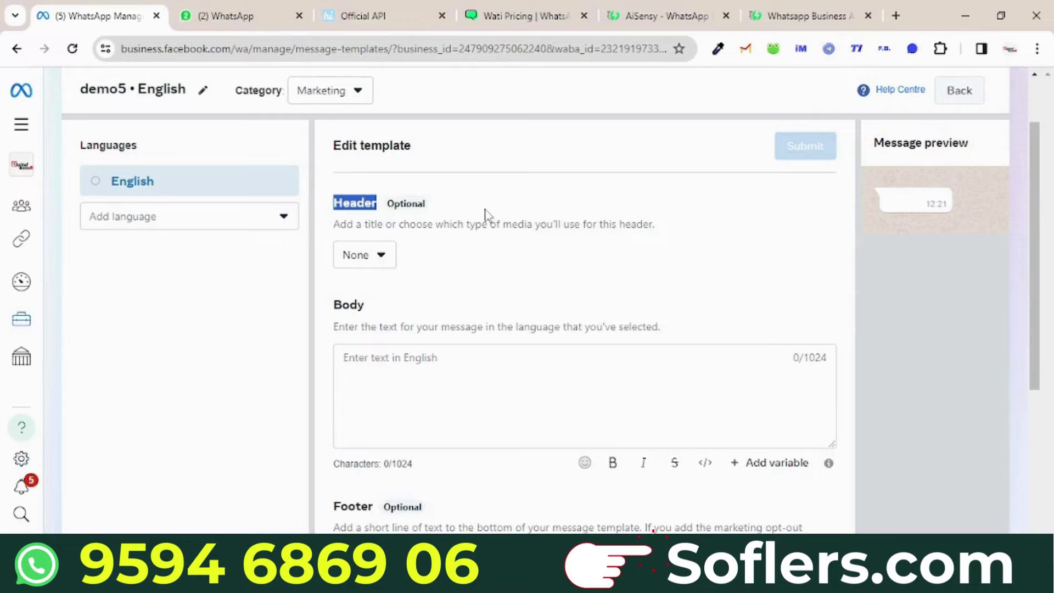
pyautogui.click(363, 258)
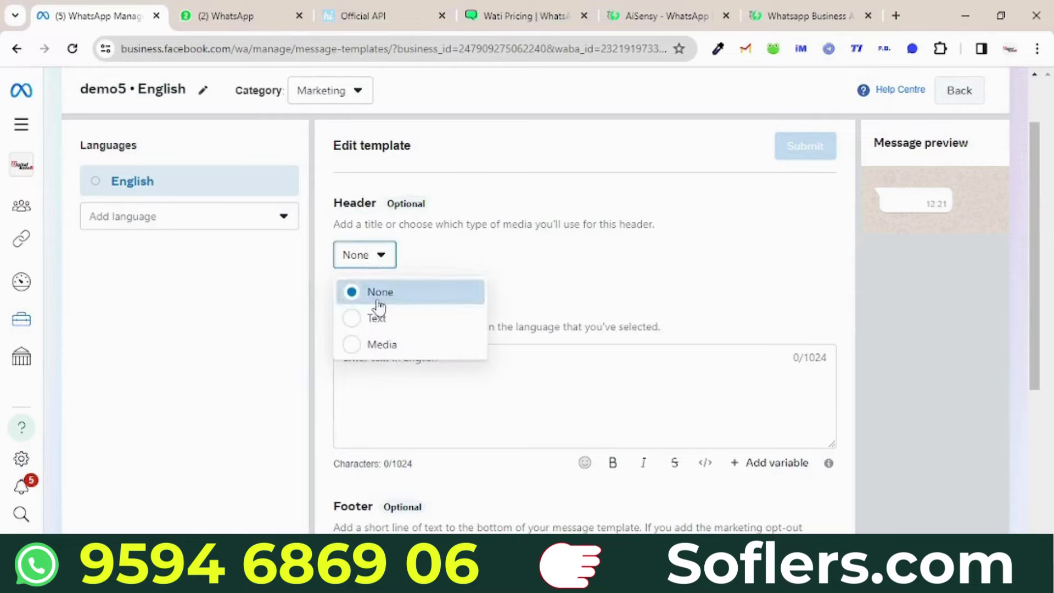
pyautogui.click(382, 345)
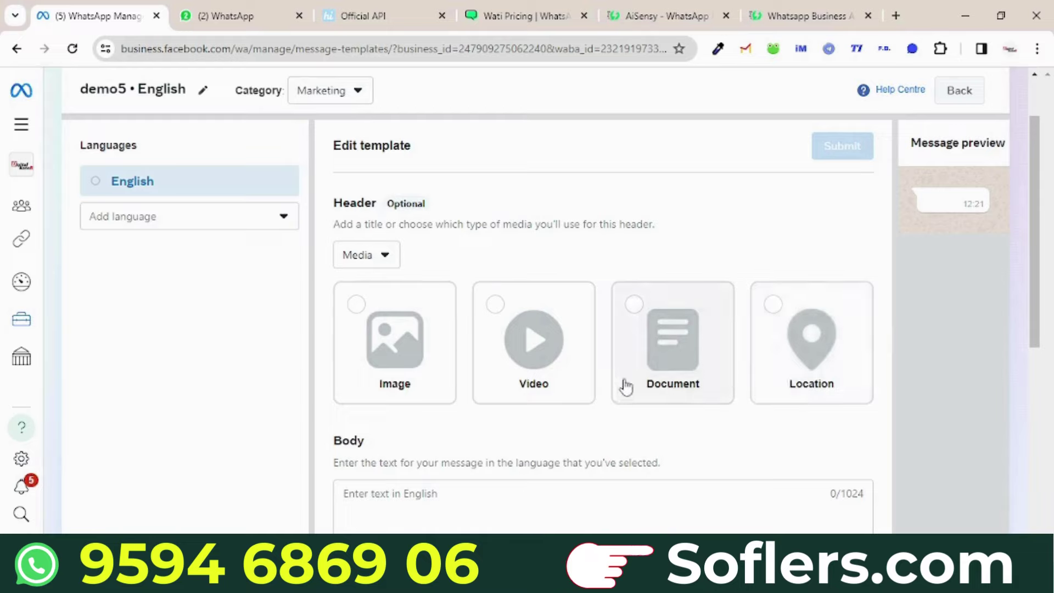
pyautogui.click(362, 340)
pyautogui.scroll(-1, 379, 351)
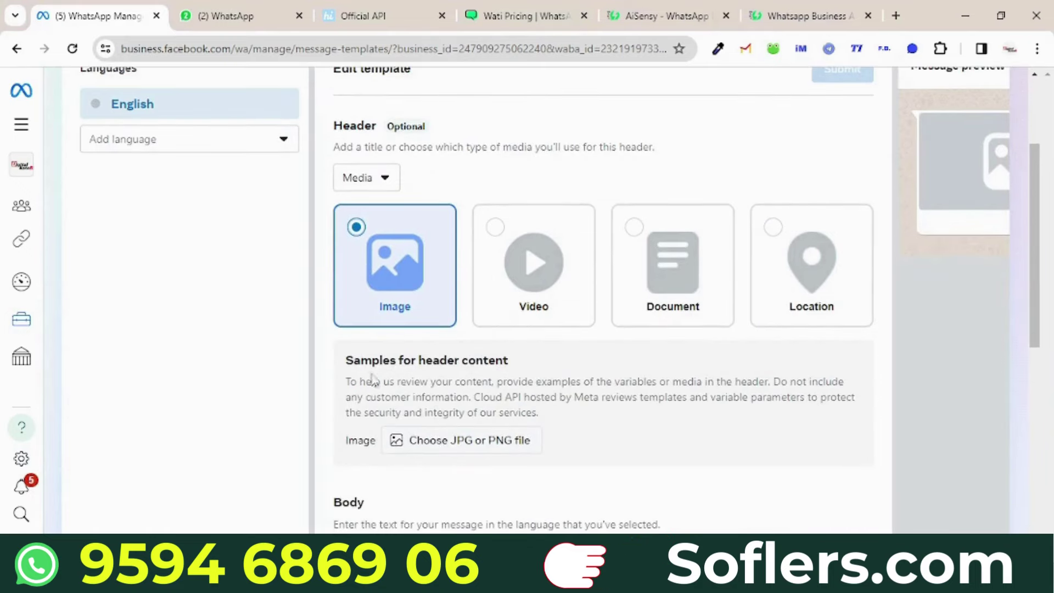
# Upload DIGITAL MARKETING COURSE.png from Downloads as the header's sample image and check it in the message preview
pyautogui.scroll(-1, 406, 448)
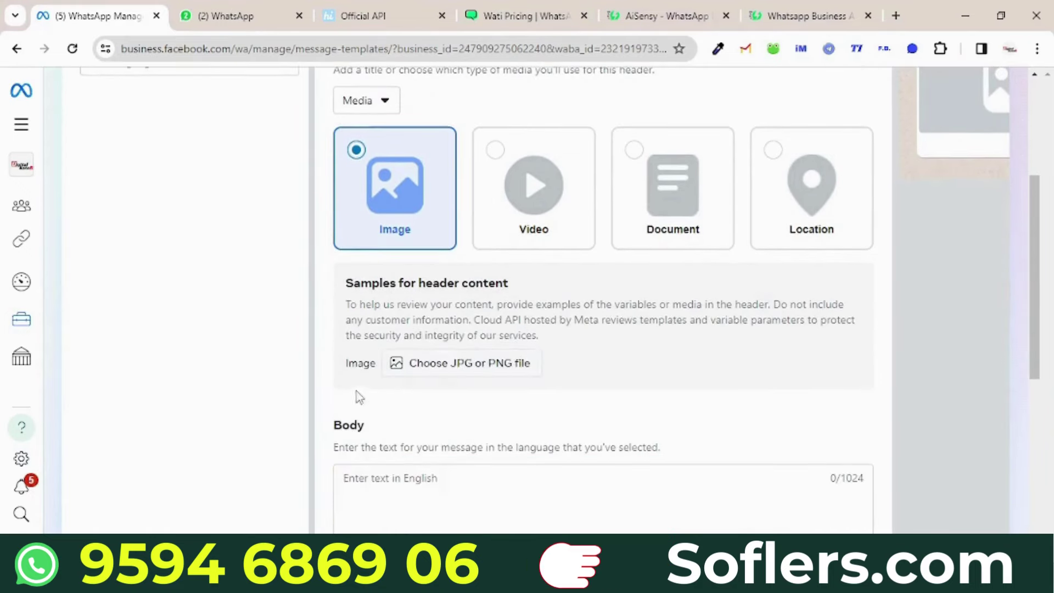
pyautogui.click(492, 363)
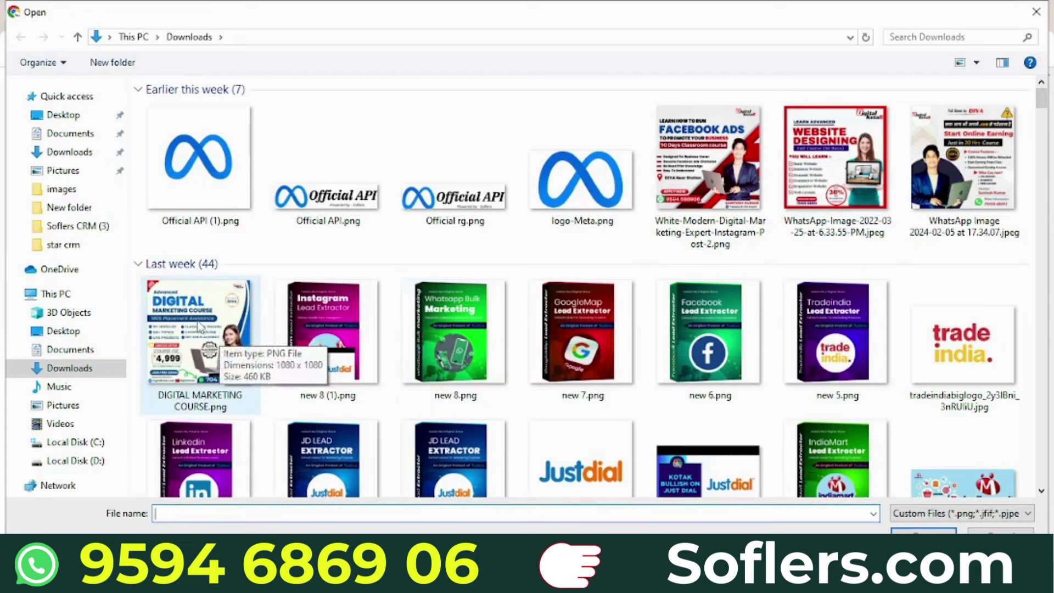
pyautogui.click(200, 327)
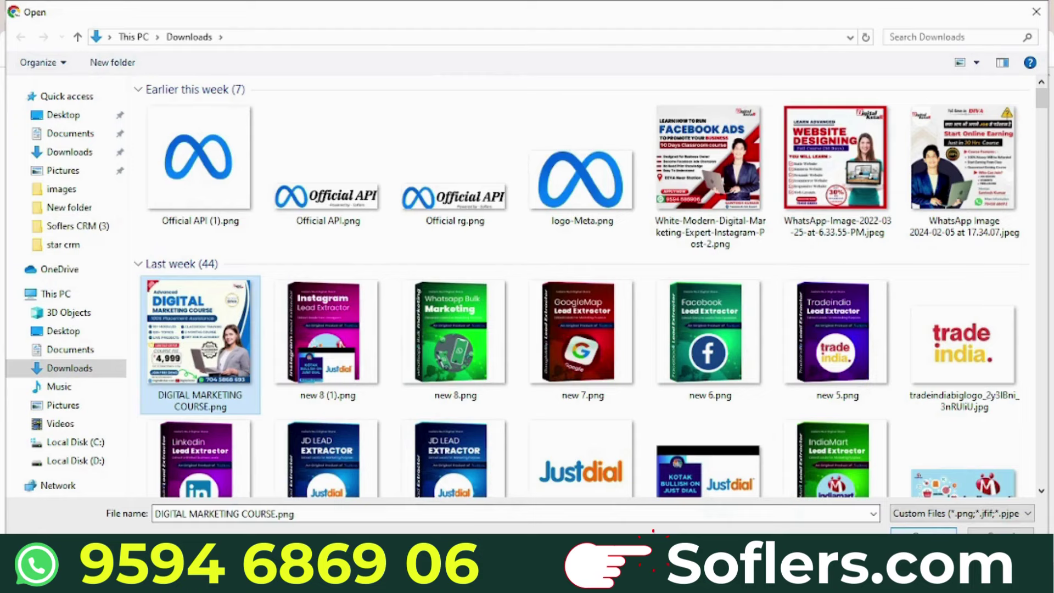
pyautogui.press('Return')
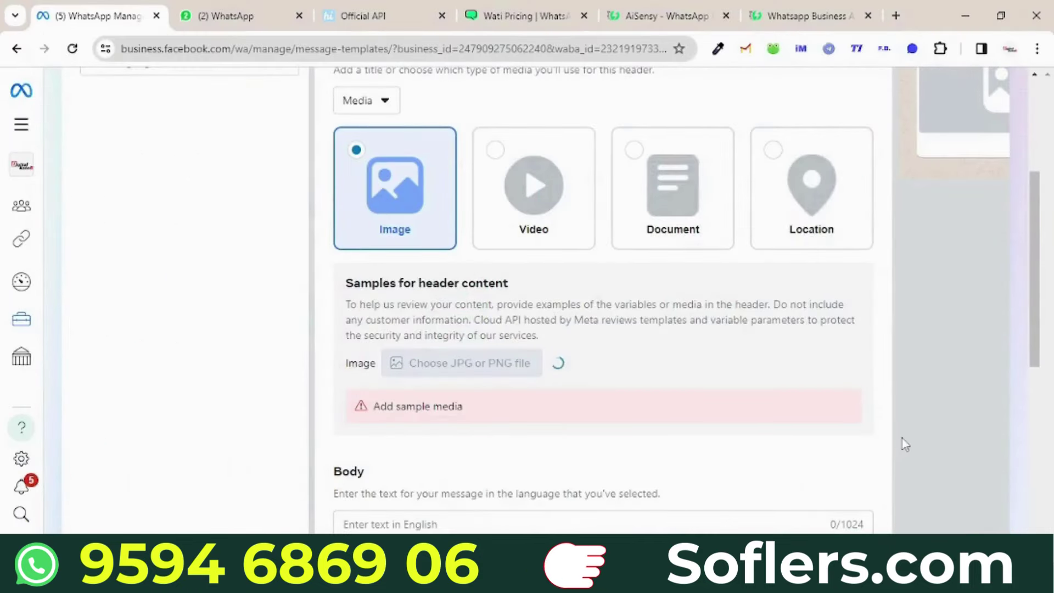
pyautogui.scroll(-5, 793, 505)
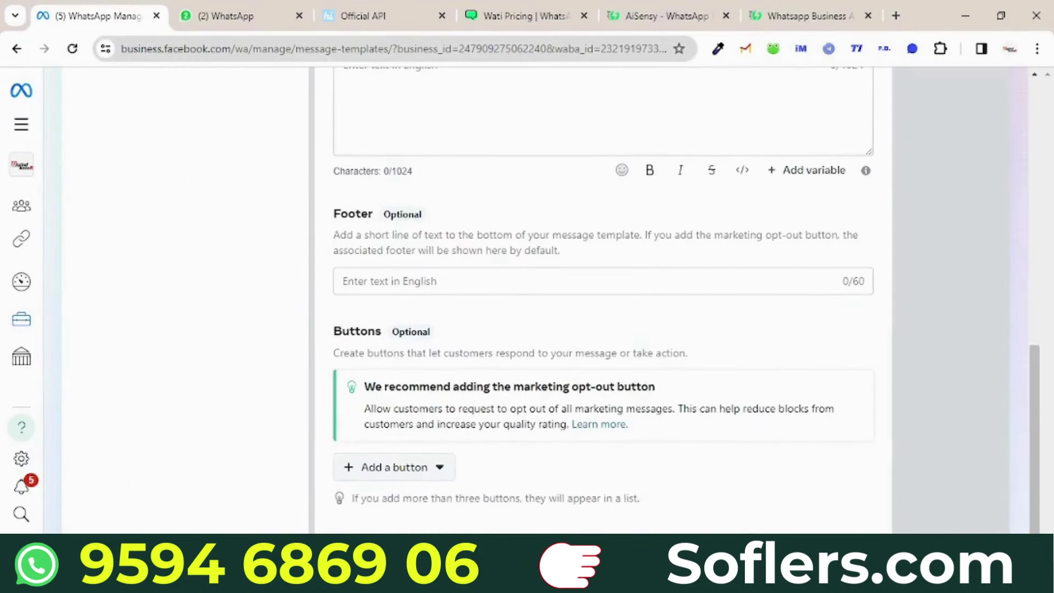
pyautogui.hscroll(3, 957, 503)
pyautogui.scroll(10, 957, 503)
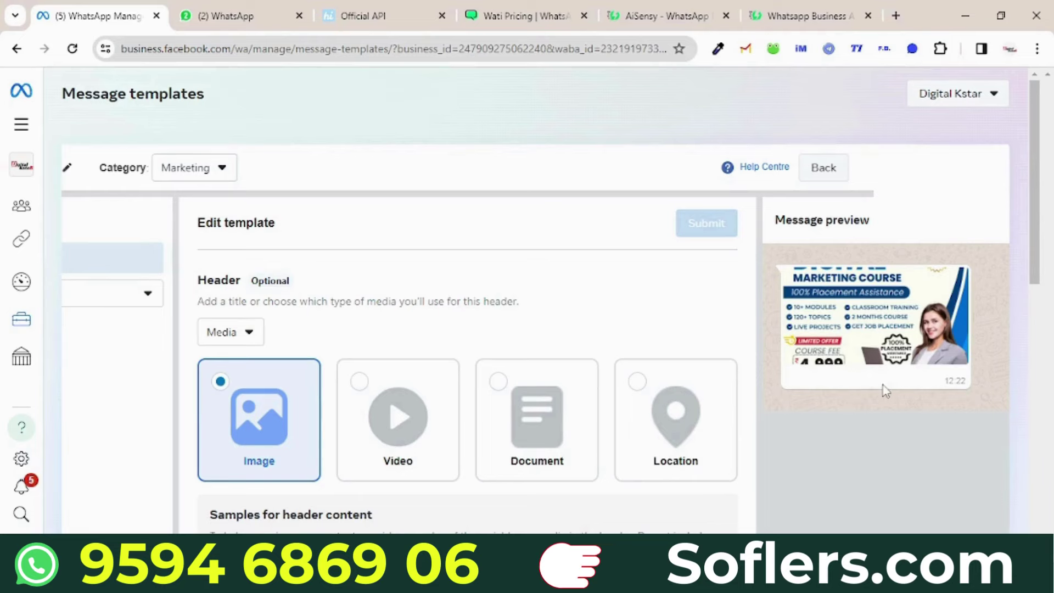
# Write the body as 👉 lines: Learn Advanced Diggital Marketing Course; Just in - 4999/-; New Branch Opening Offer; 100% JOB Placement Assistance; 120+ Topics in 2 Months
pyautogui.scroll(-2, 883, 390)
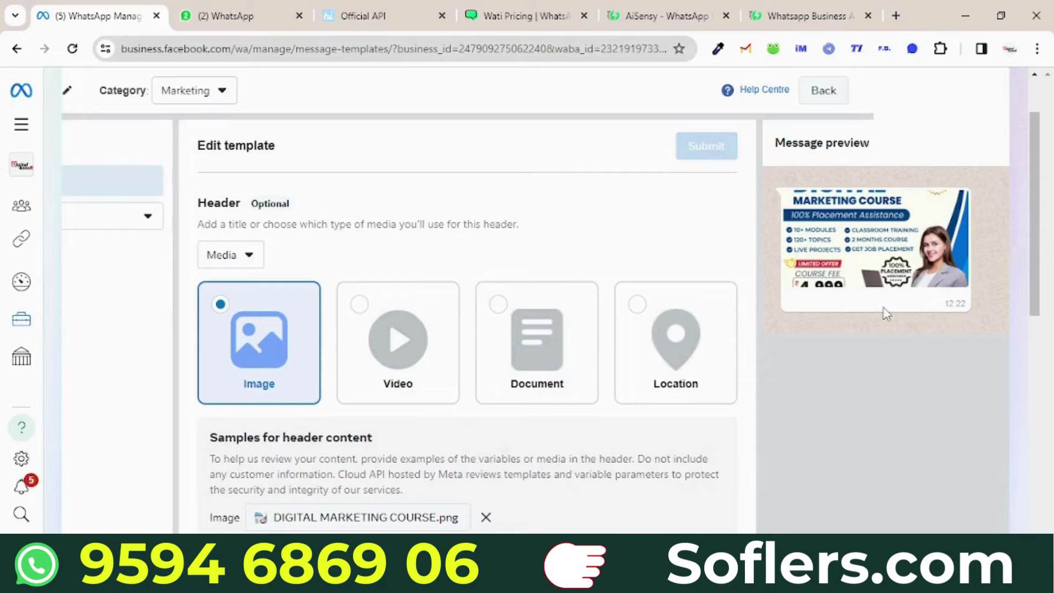
pyautogui.scroll(-4, 433, 325)
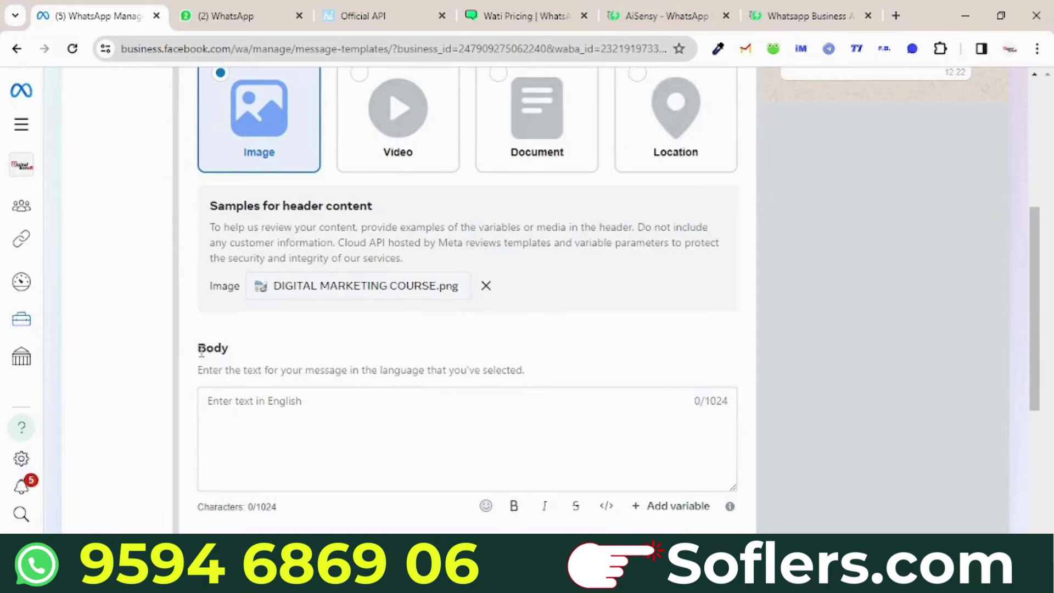
pyautogui.moveTo(201, 351); pyautogui.dragTo(235, 351)
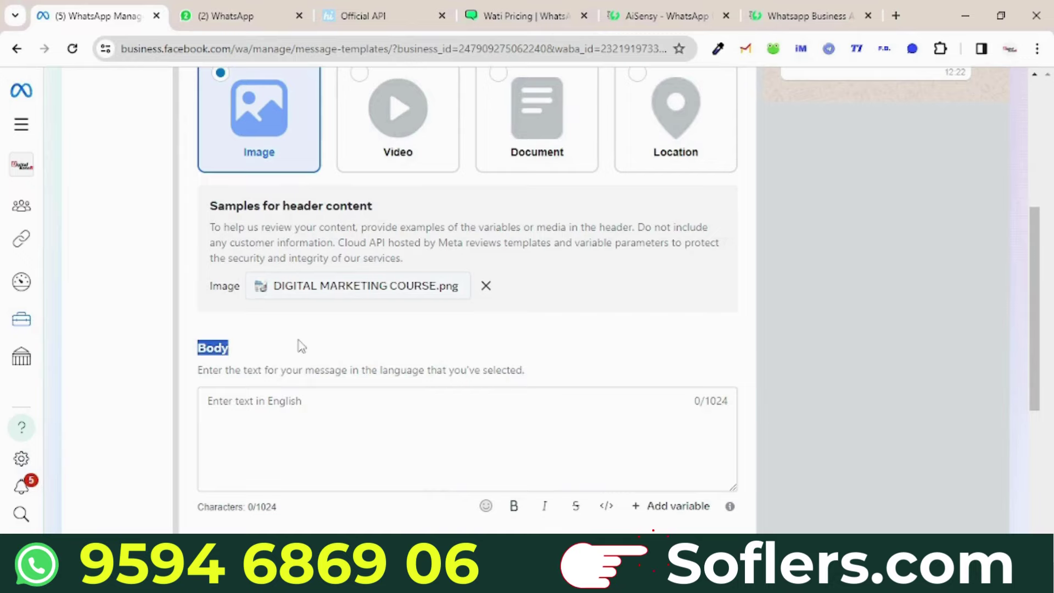
pyautogui.click(249, 405)
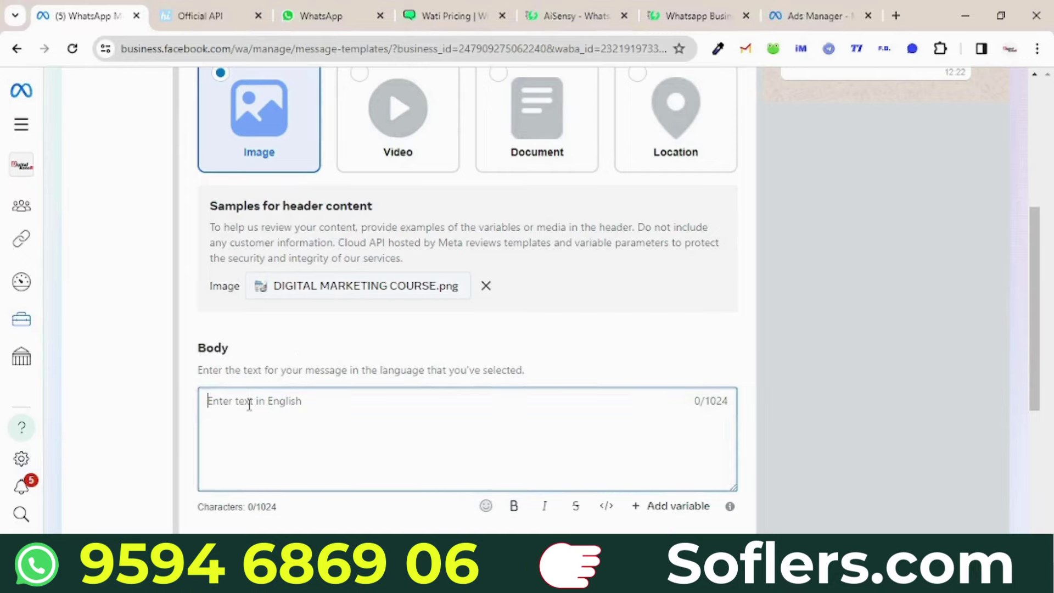
pyautogui.write('👉Learn Advanced Diggital Marketing Course 👉Just in - 4999/- 👉New Branch Opening Offer 👉100% JOB Placement Assistance 👉120+ Topics in 2 Months')
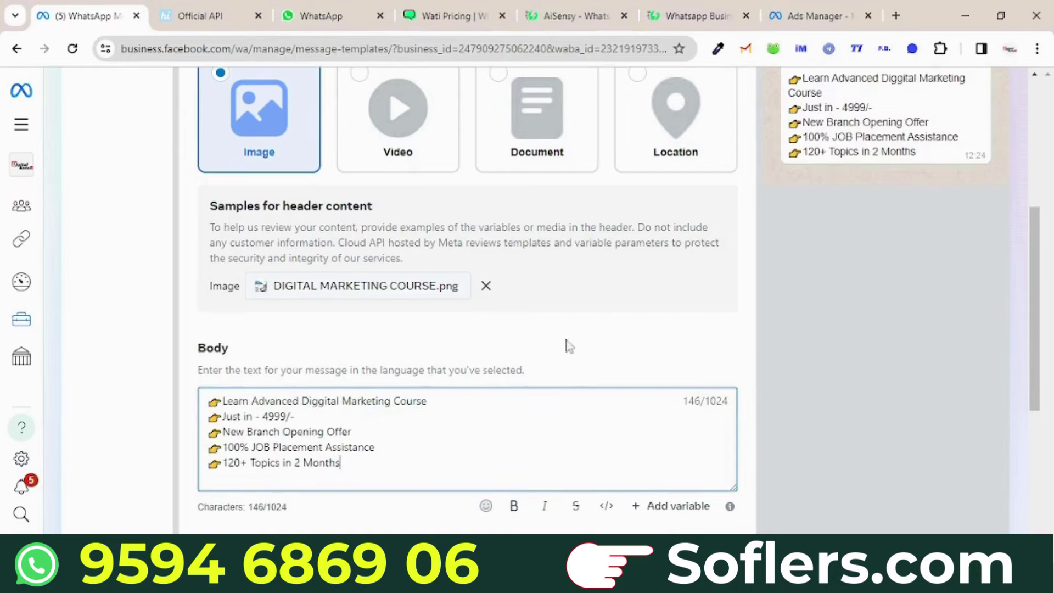
pyautogui.scroll(4, 567, 346)
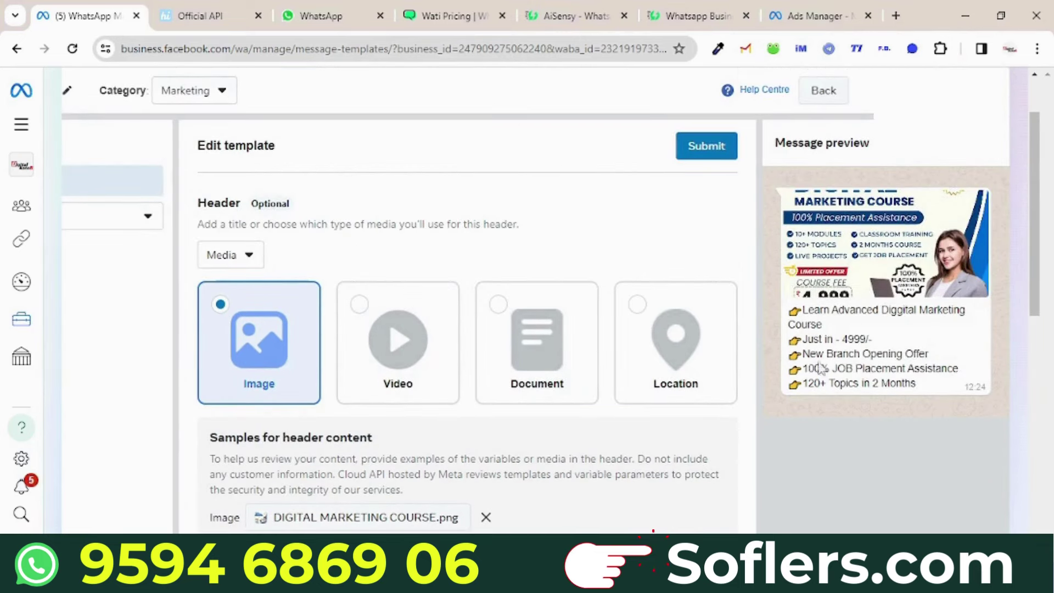
pyautogui.scroll(-3, 385, 436)
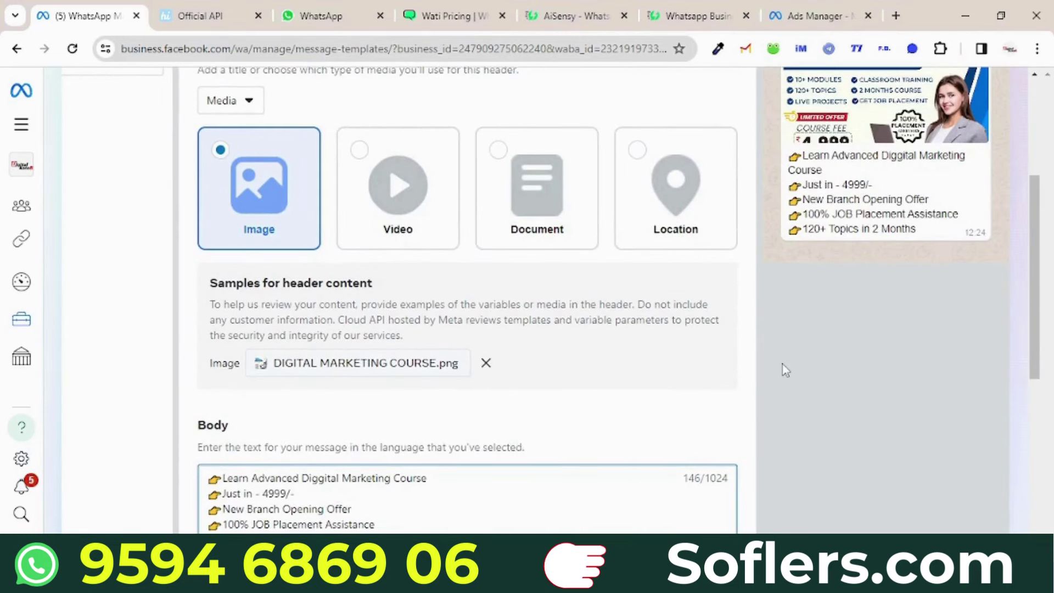
pyautogui.scroll(2, 787, 361)
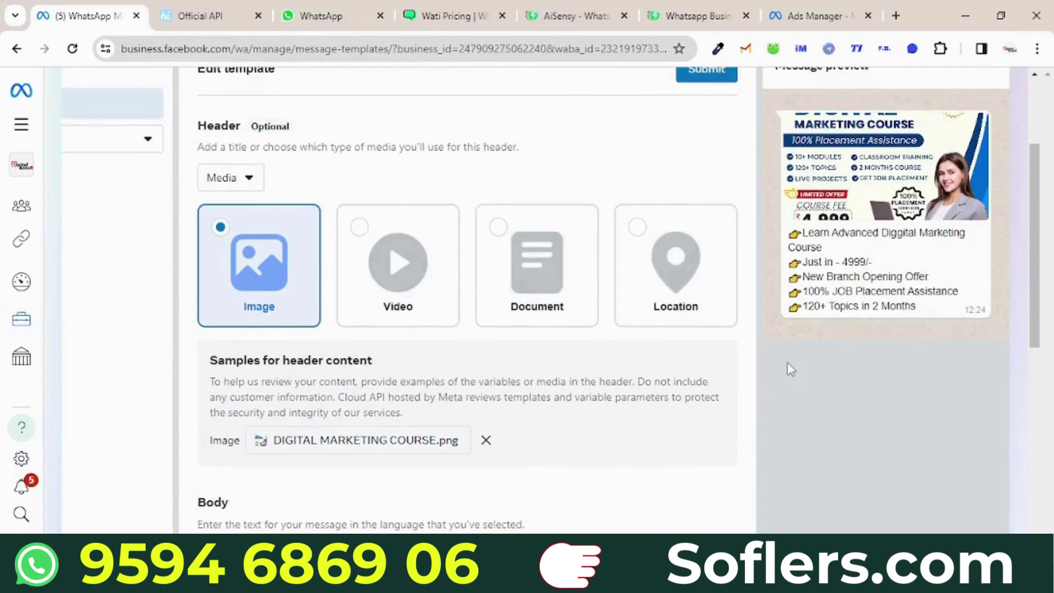
# Make the body line "Just in - 4999/-" bold, including its emoji, and check it in the message preview
pyautogui.scroll(-4, 732, 369)
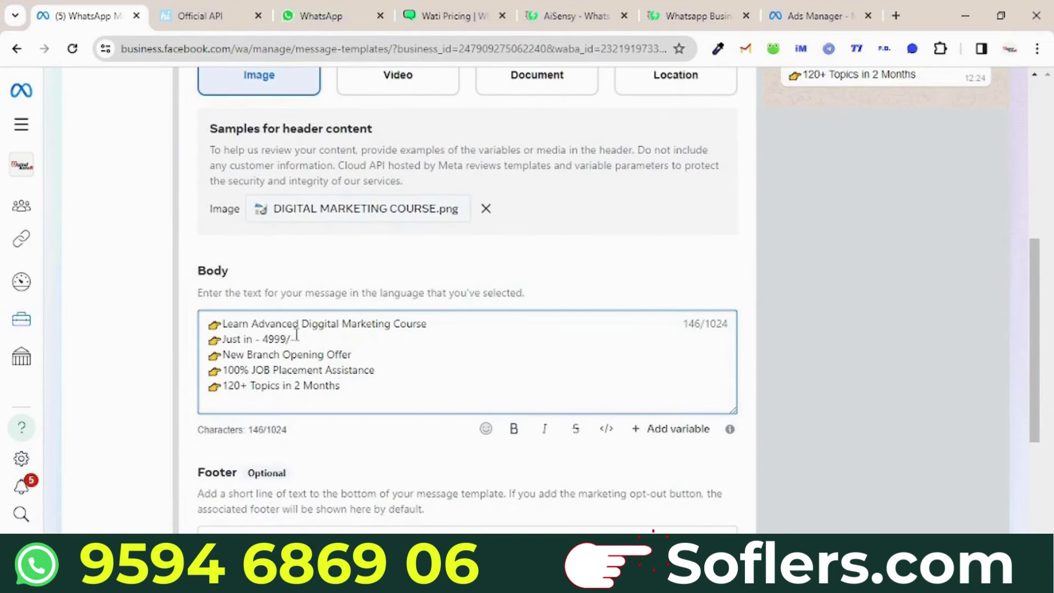
pyautogui.moveTo(295, 339); pyautogui.dragTo(208, 340)
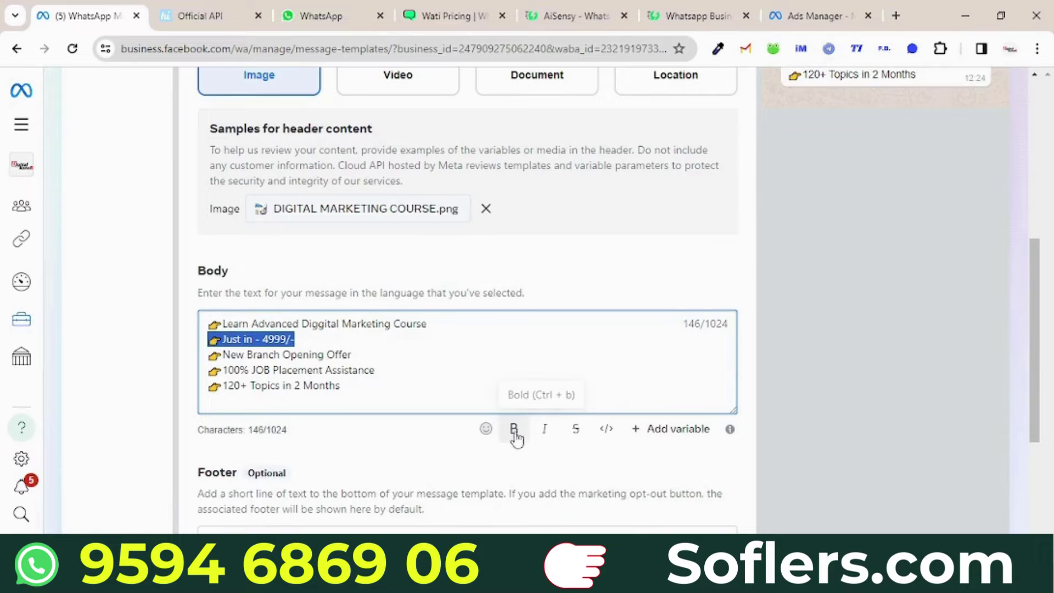
pyautogui.click(514, 429)
pyautogui.scroll(6, 515, 423)
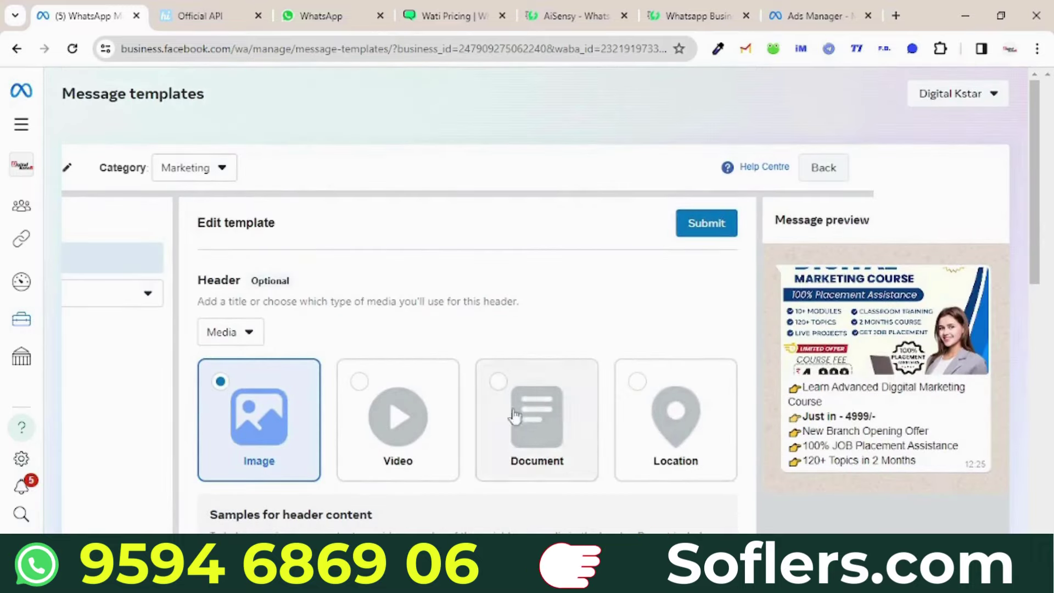
# Make the body line "New Branch Opening Offer" bold as well and check the formatting in the message preview
pyautogui.scroll(-6, 514, 415)
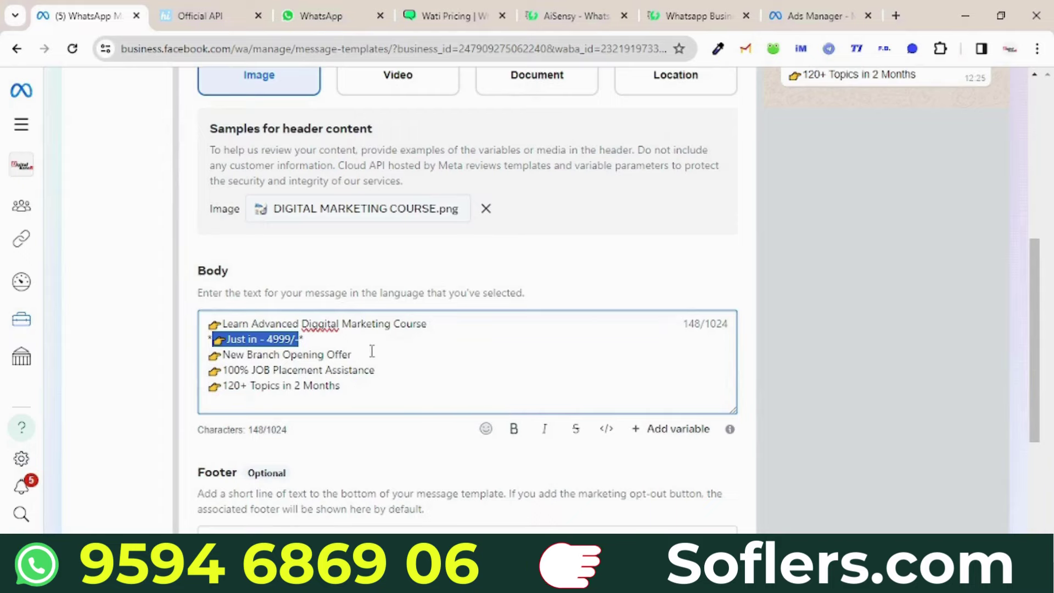
pyautogui.moveTo(372, 351); pyautogui.dragTo(210, 355)
pyautogui.click(514, 428)
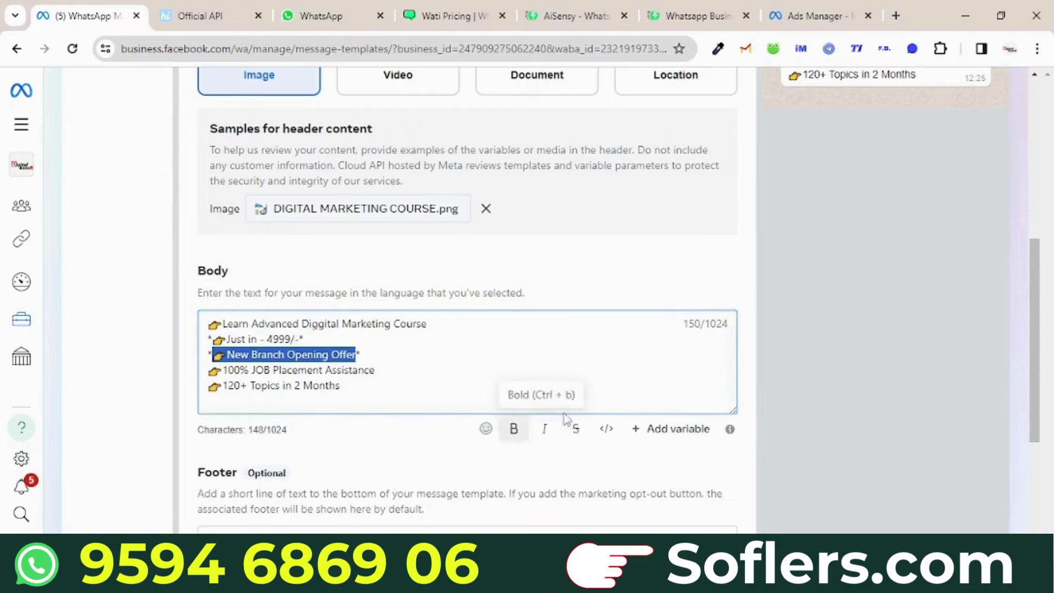
pyautogui.scroll(7, 603, 417)
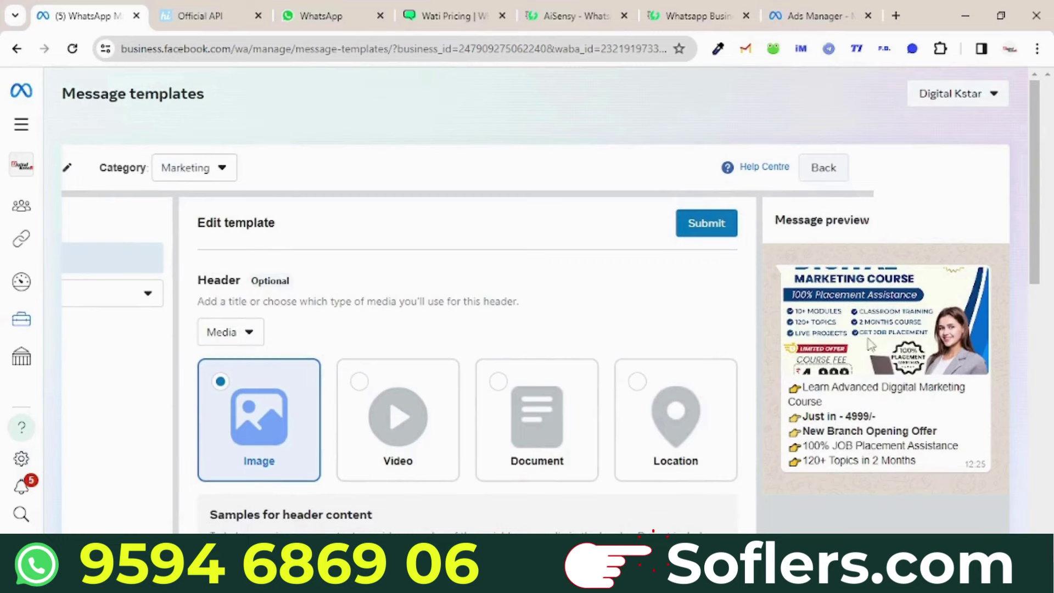
# Review the optional Footer and Buttons sections below the body text, leaving the footer empty
pyautogui.scroll(-3, 864, 449)
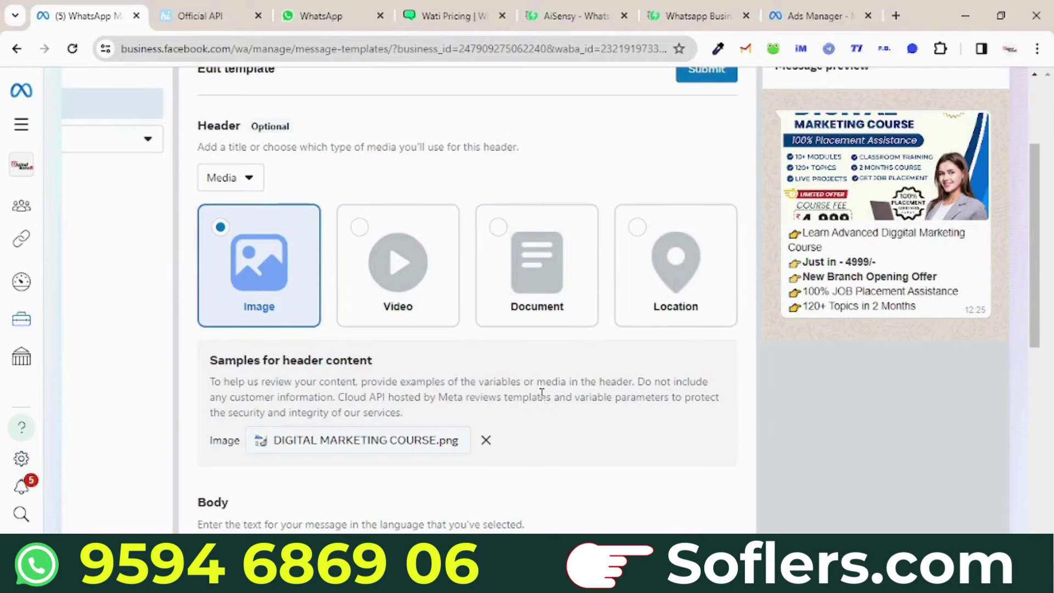
pyautogui.scroll(-6, 542, 393)
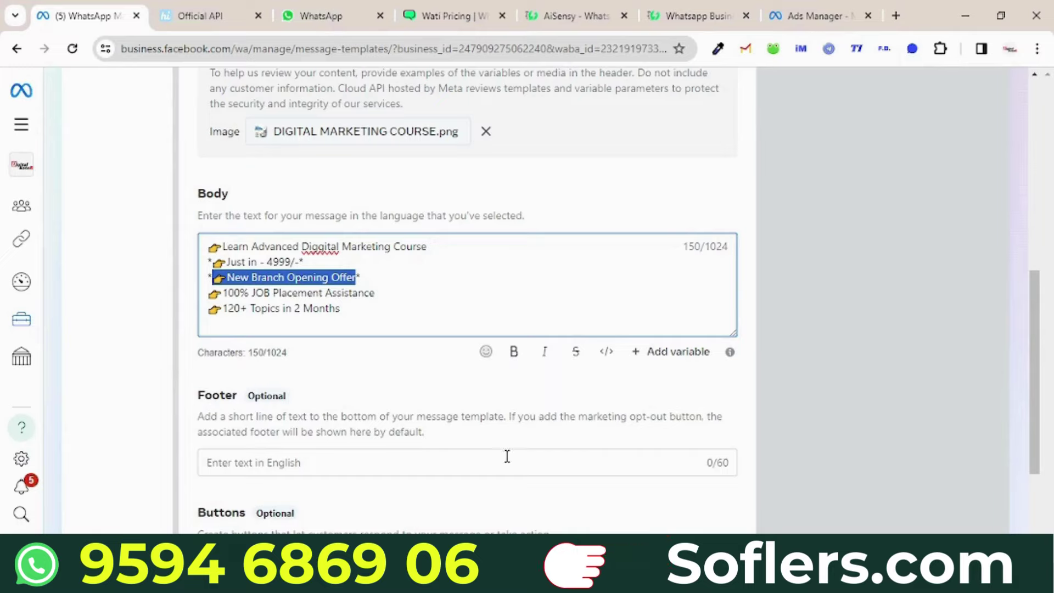
pyautogui.click(341, 461)
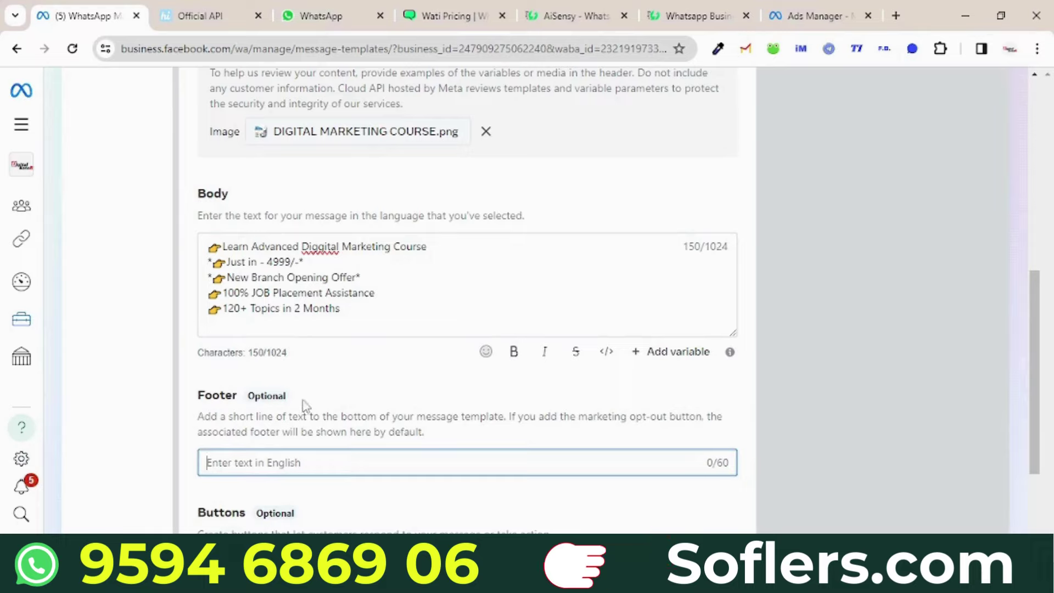
pyautogui.moveTo(303, 401); pyautogui.dragTo(262, 401)
pyautogui.scroll(-3, 483, 428)
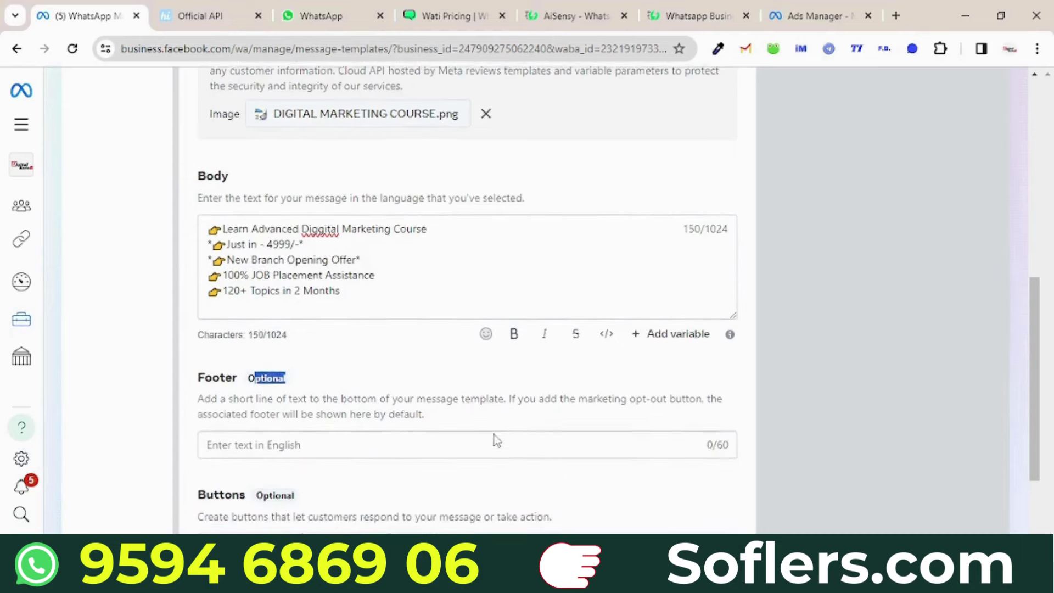
pyautogui.click(267, 325)
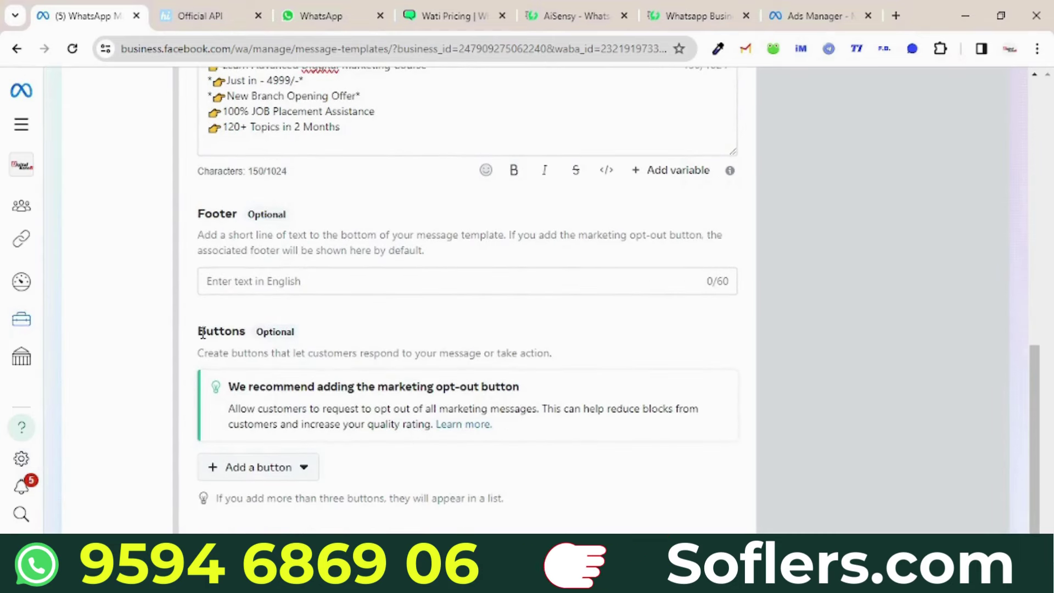
pyautogui.moveTo(224, 330); pyautogui.dragTo(243, 332)
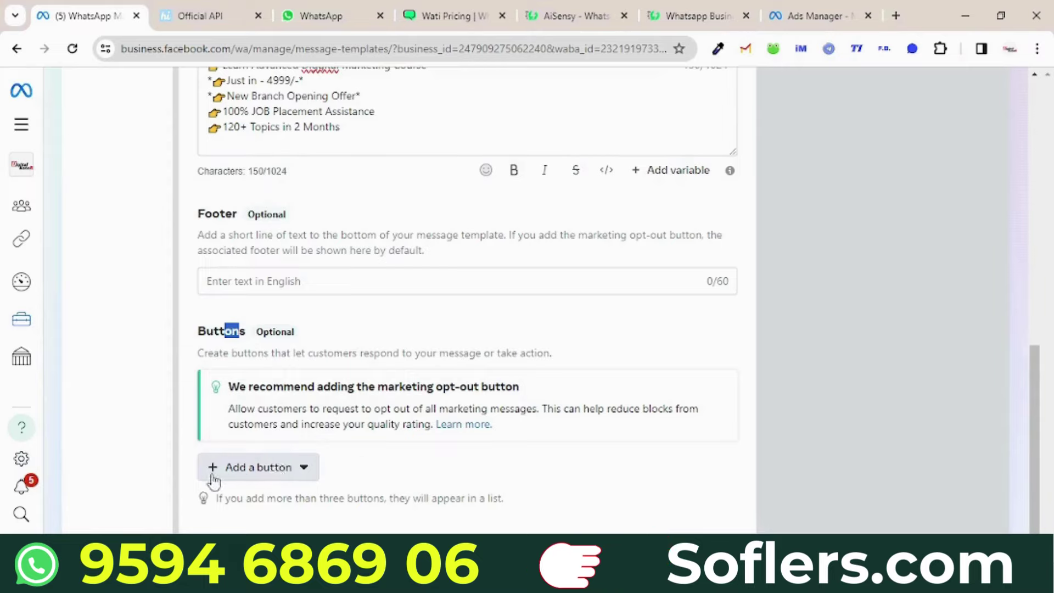
pyautogui.click(268, 473)
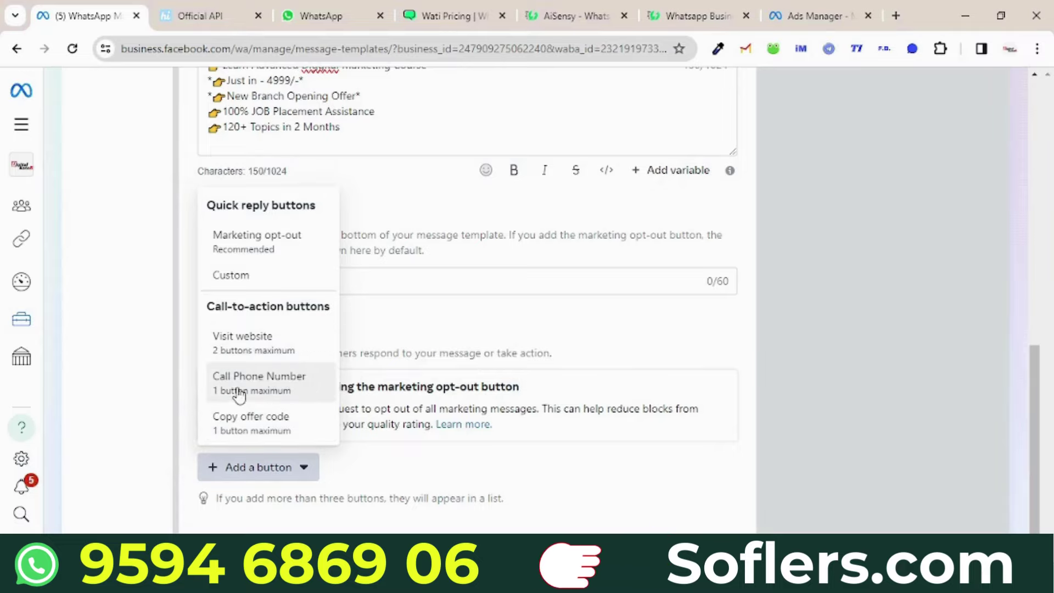
pyautogui.click(247, 340)
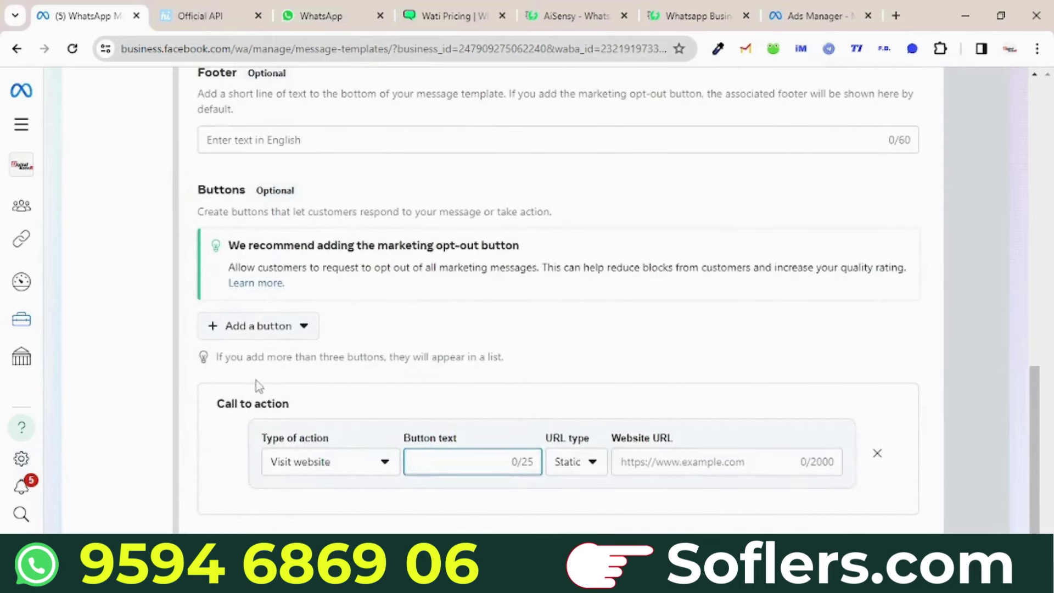
pyautogui.write('enroll now')
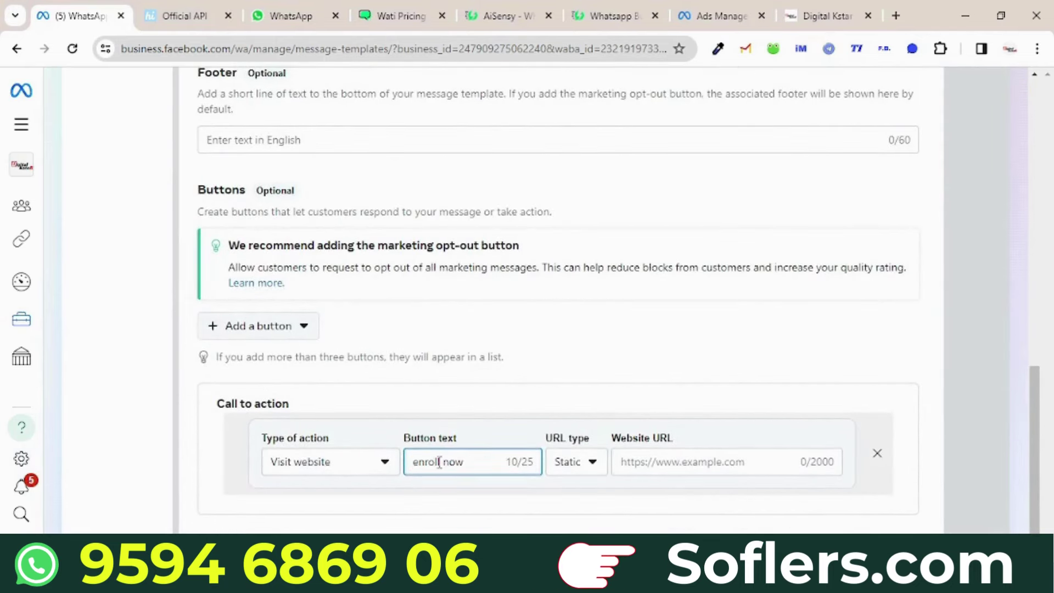
pyautogui.scroll(10, 794, 401)
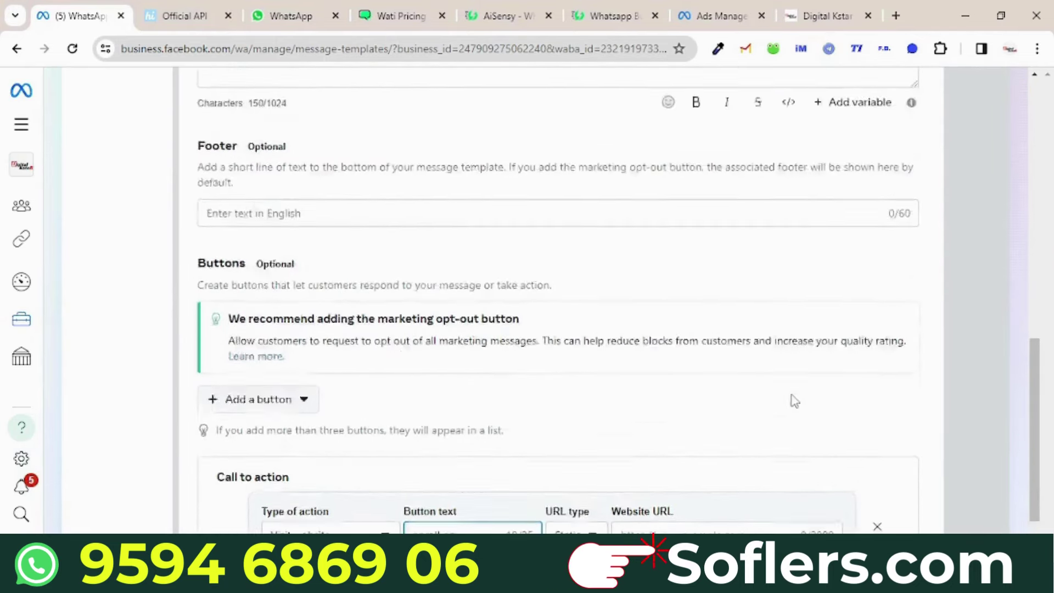
pyautogui.scroll(-3, 855, 418)
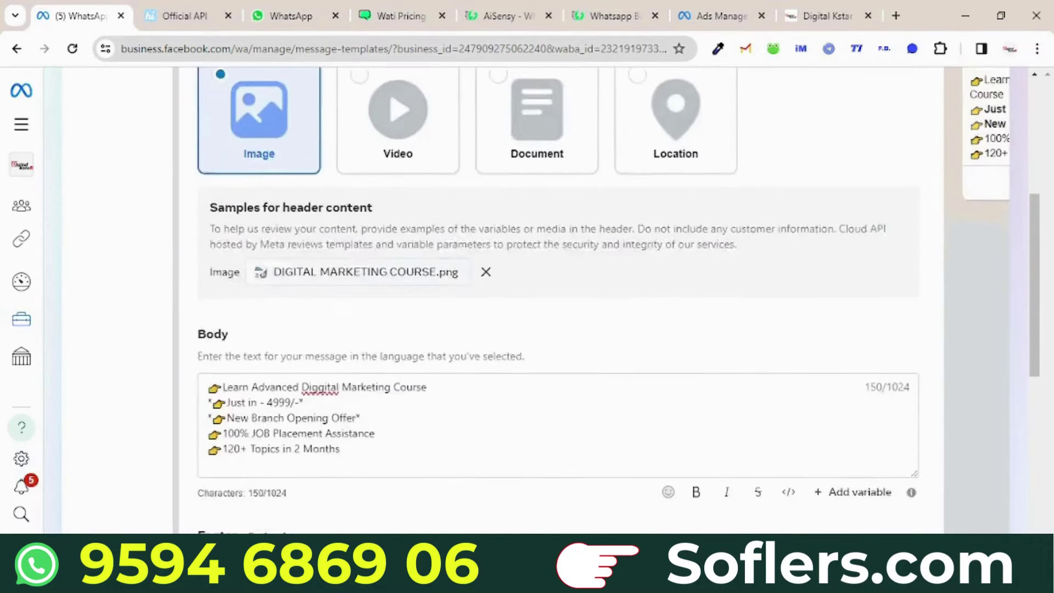
pyautogui.hscroll(3, 878, 329)
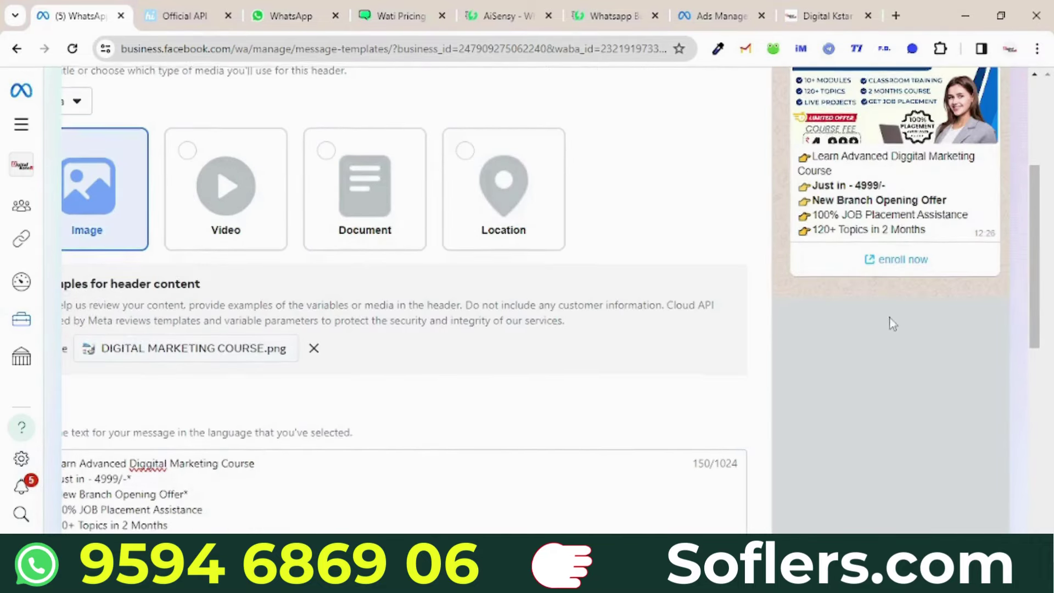
pyautogui.scroll(-10, 857, 351)
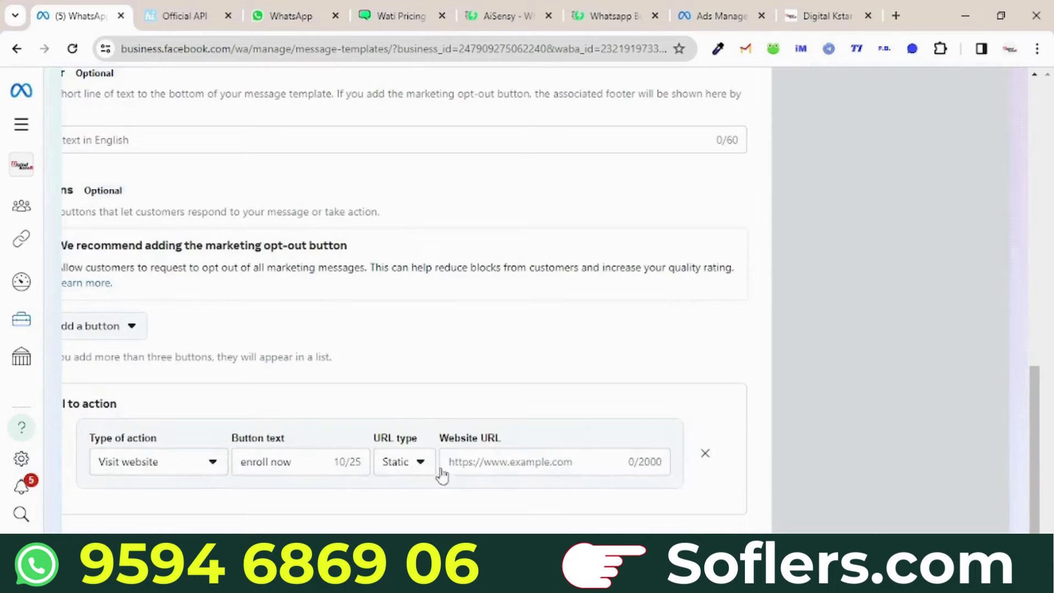
pyautogui.click(475, 463)
pyautogui.write('https://digitalkstar.com/')
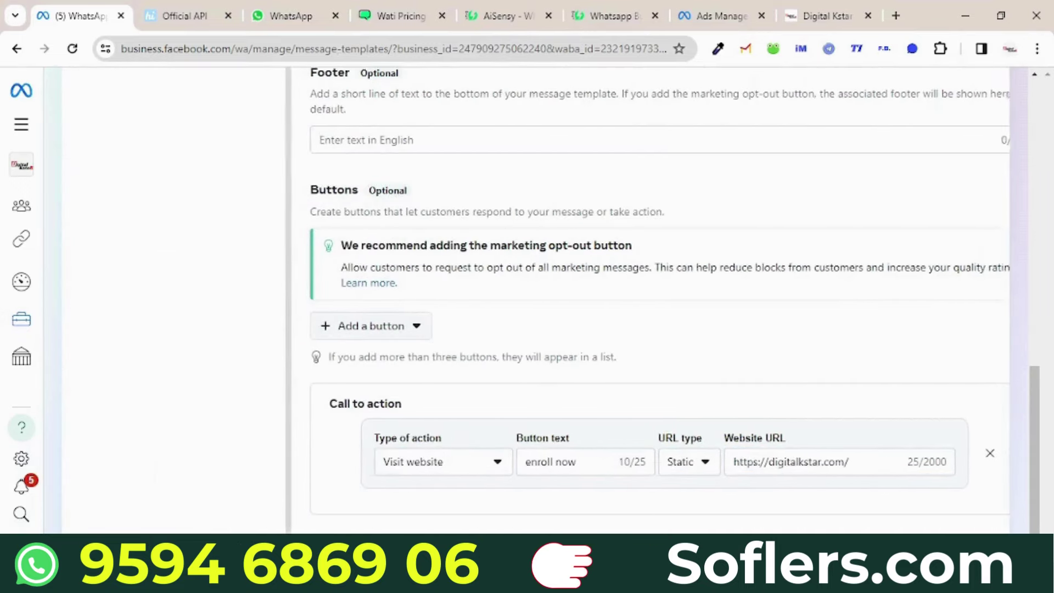
# Add a Call Phone Number call-to-action button to the template with the button text "call us"
pyautogui.click(385, 333)
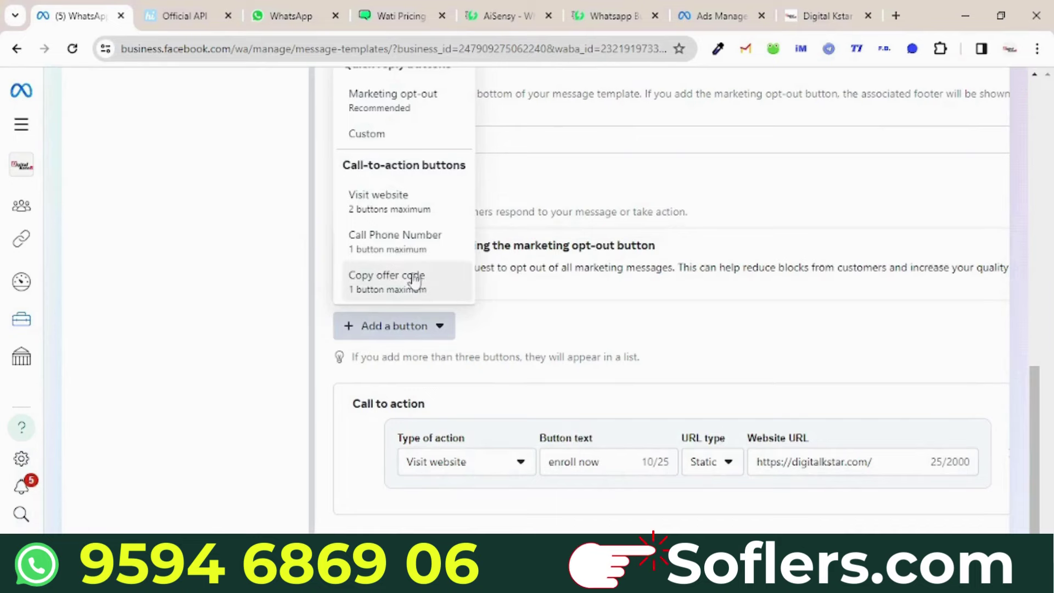
pyautogui.click(387, 241)
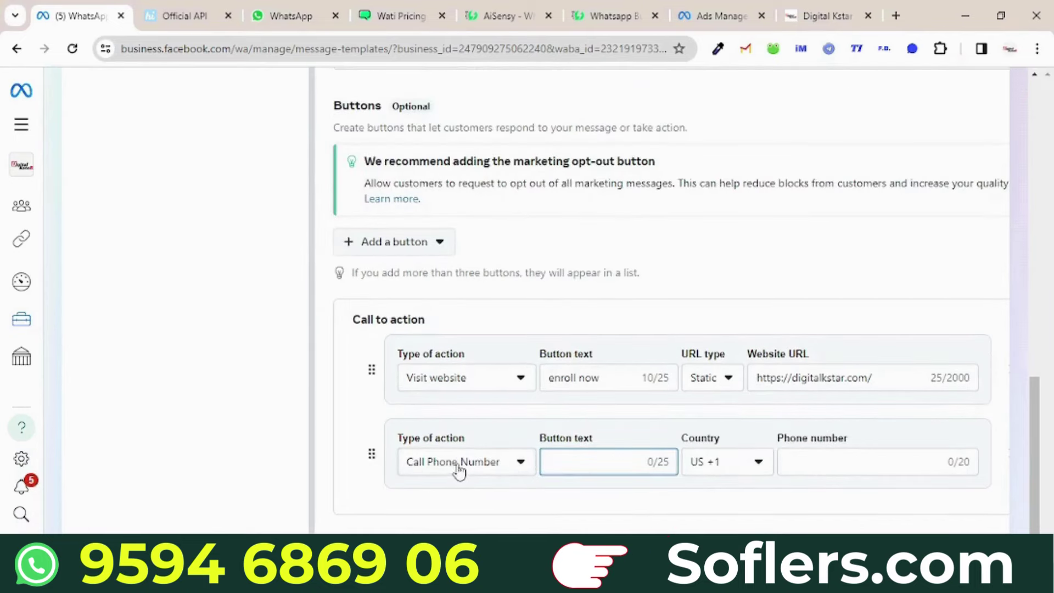
pyautogui.click(569, 463)
pyautogui.click(568, 462)
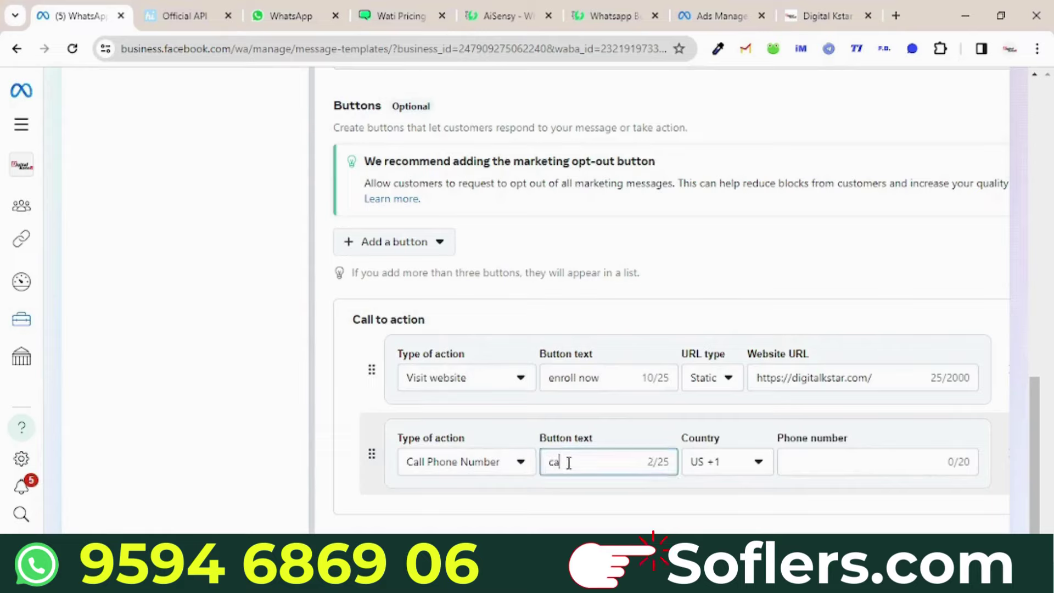
pyautogui.write('call u')
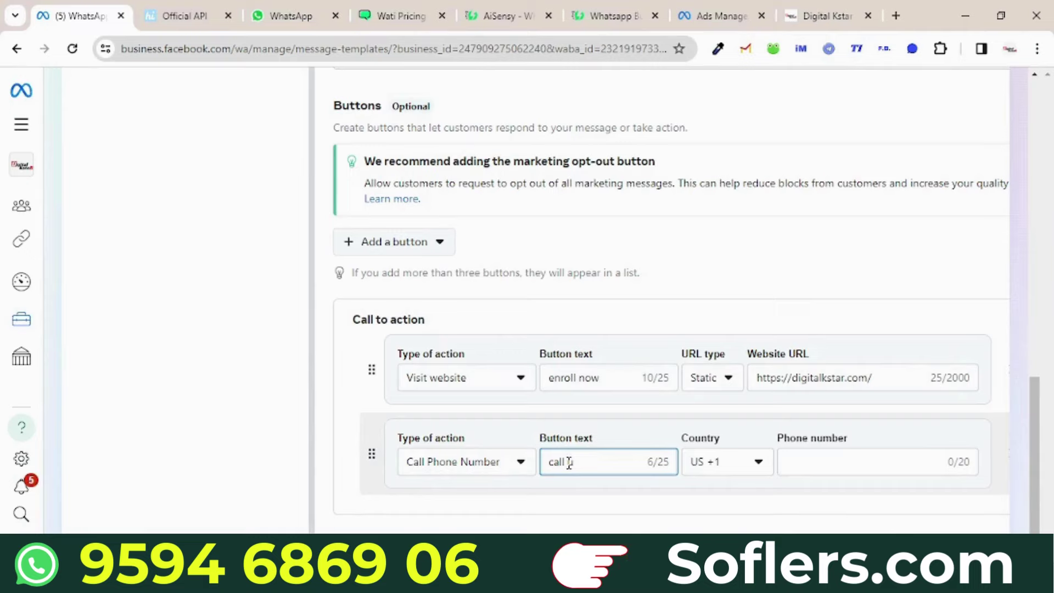
pyautogui.write('s')
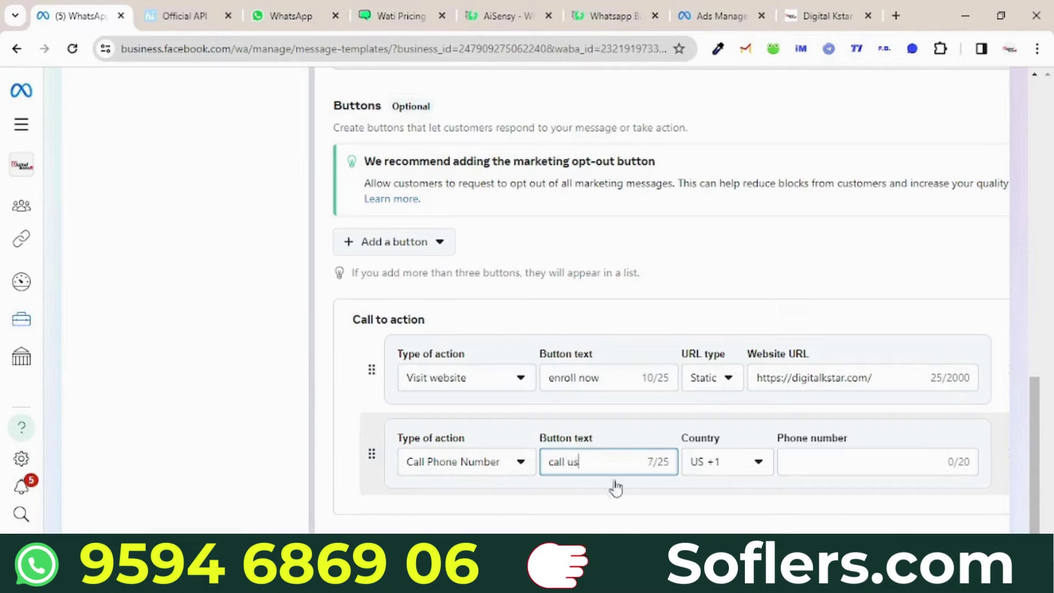
# Set the country code of the "call us" button to IN +91
pyautogui.click(719, 467)
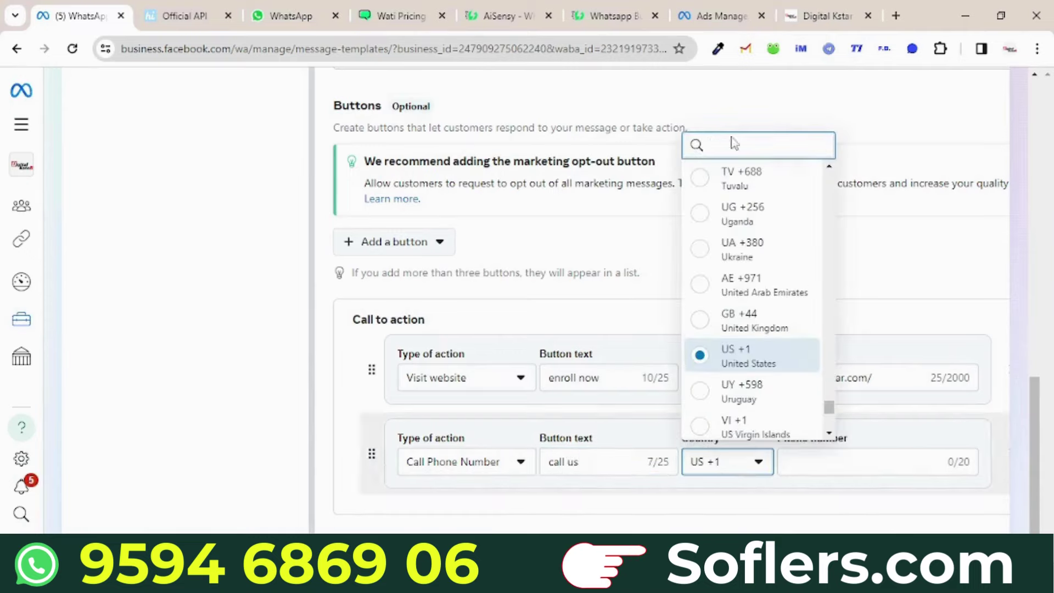
pyautogui.write('91')
pyautogui.click(731, 420)
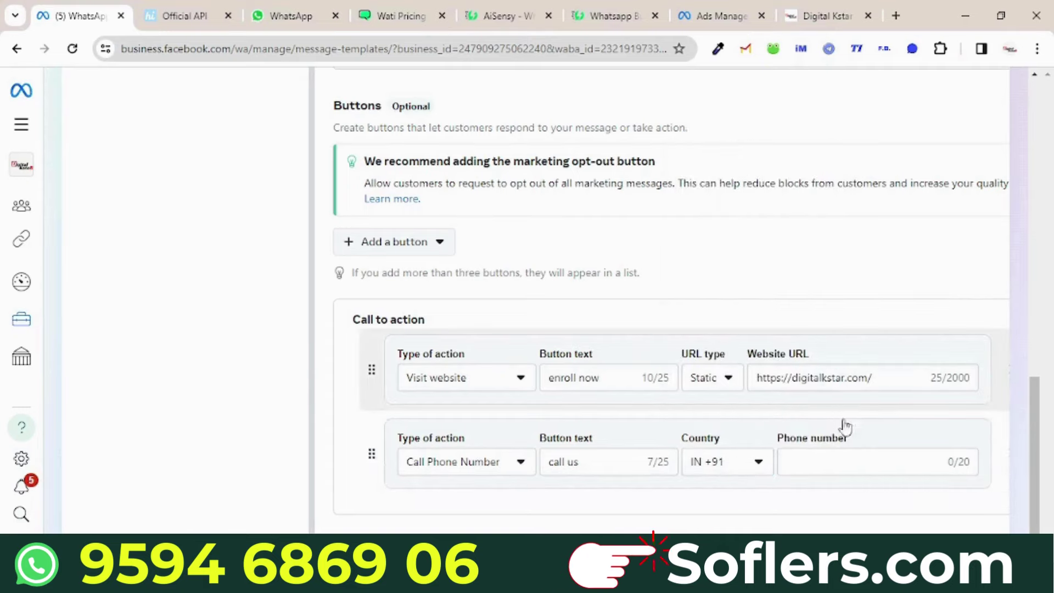
# Enter the phone number for the "call us" button and submit the demo5 template's English version for review
pyautogui.click(828, 460)
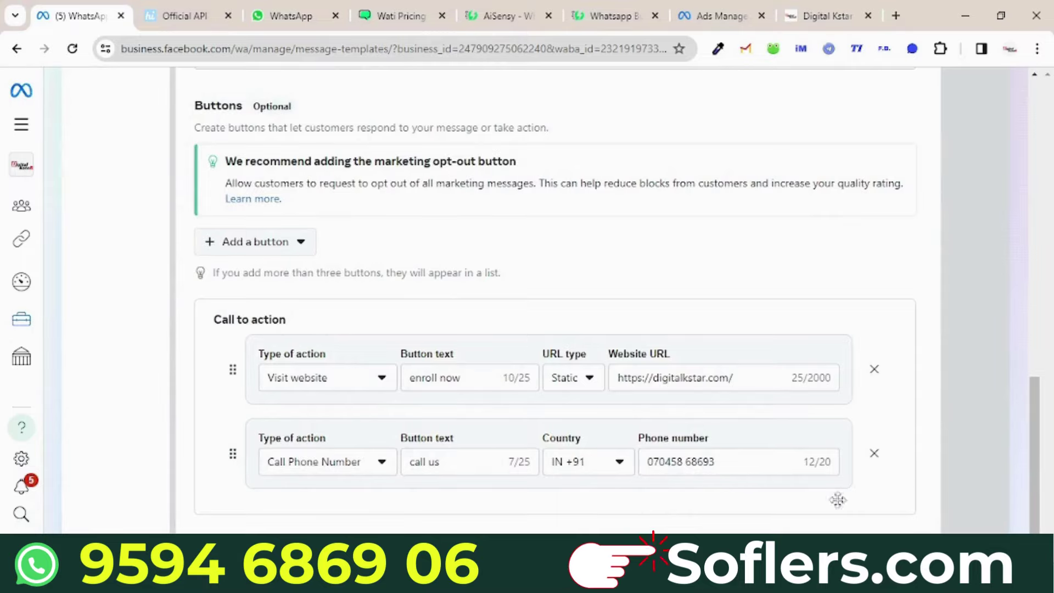
pyautogui.scroll(15, 950, 479)
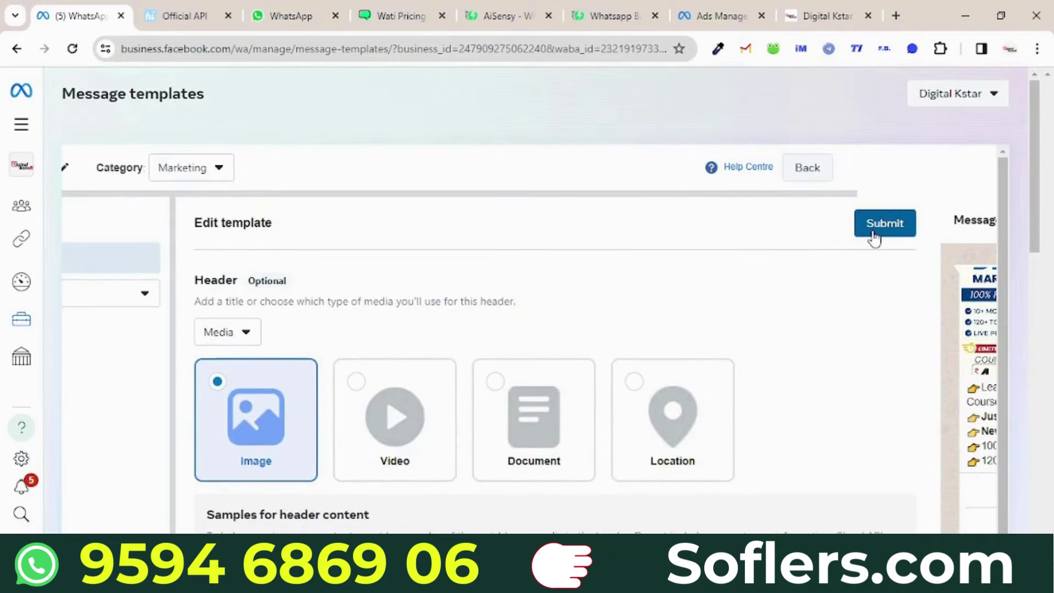
pyautogui.click(874, 235)
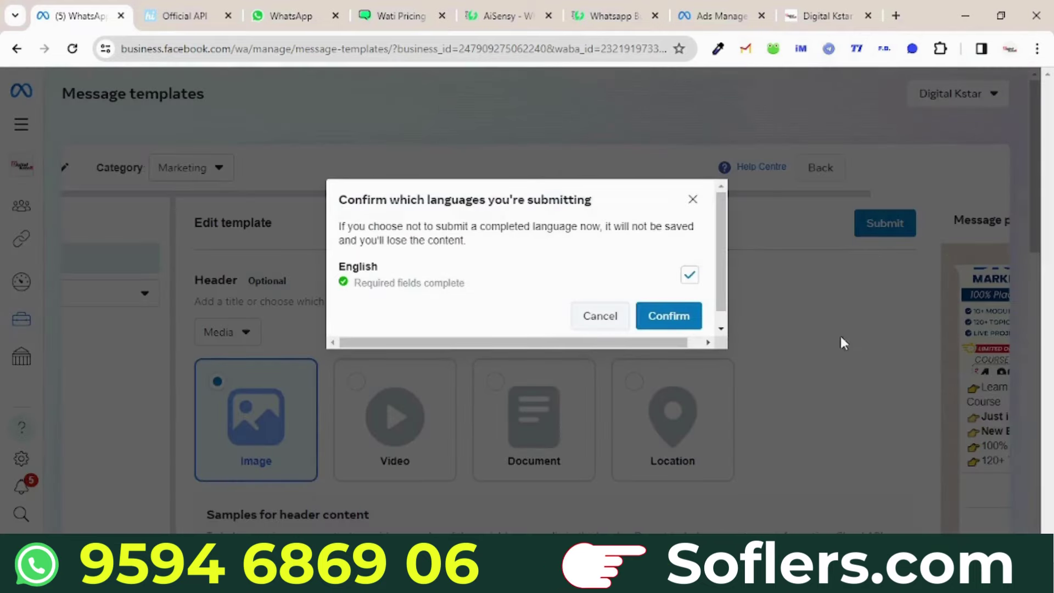
pyautogui.click(654, 317)
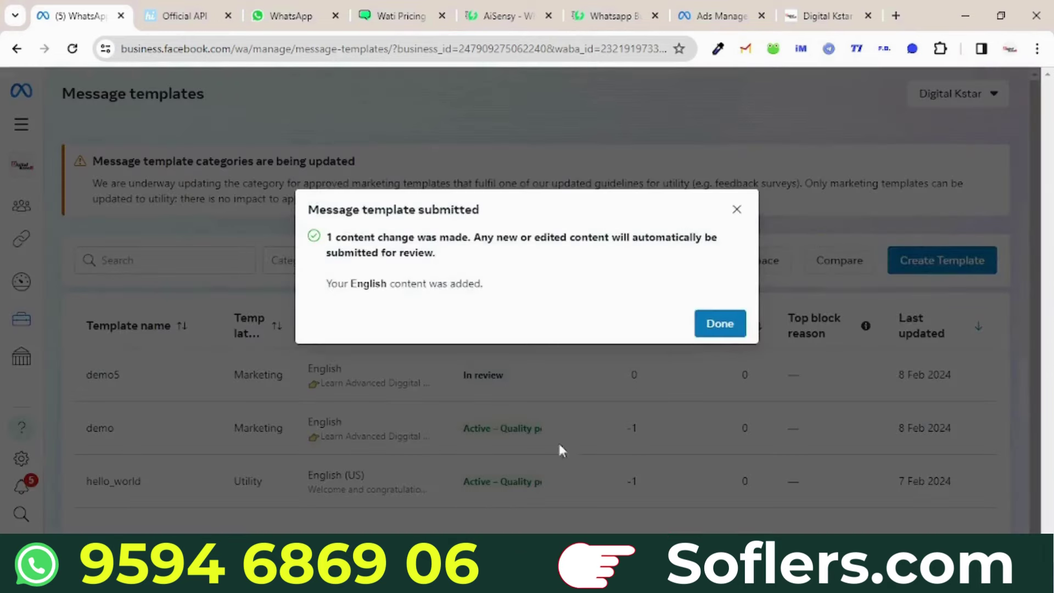
pyautogui.click(715, 331)
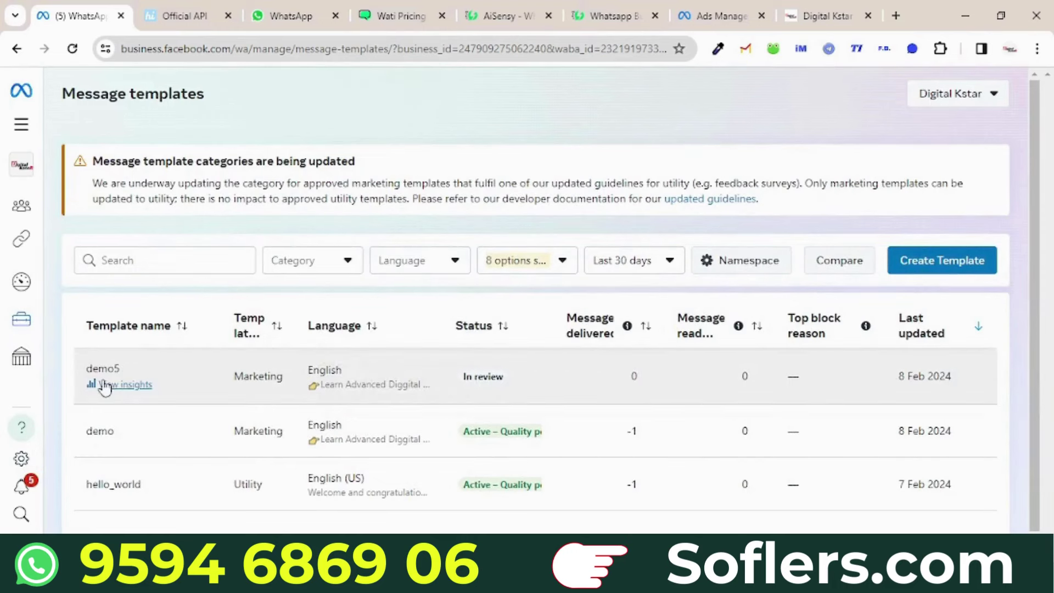
# Reload the message templates list and check the review status of demo5
pyautogui.moveTo(500, 391)
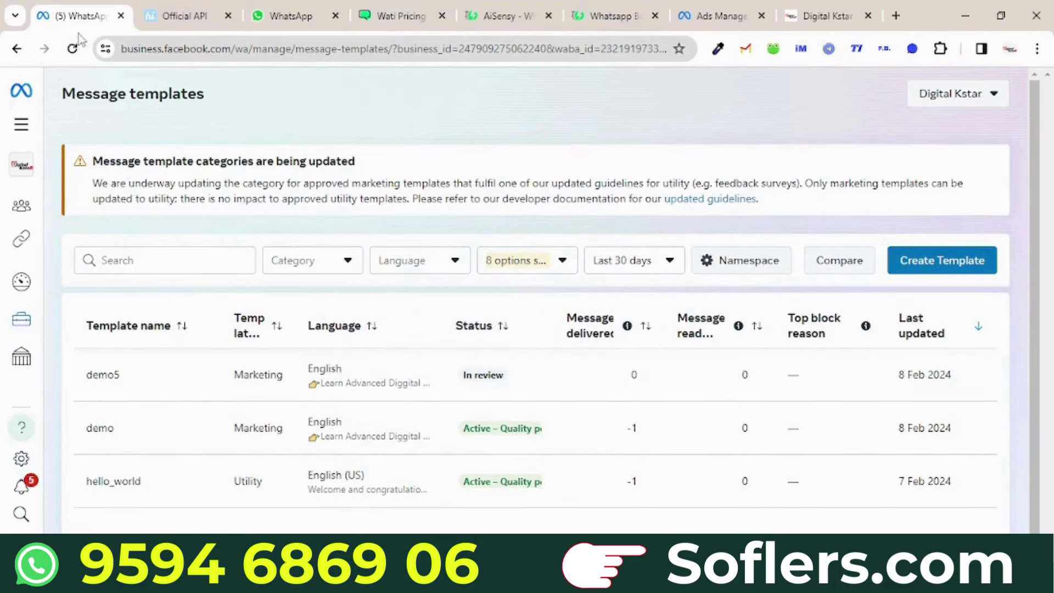
pyautogui.click(74, 51)
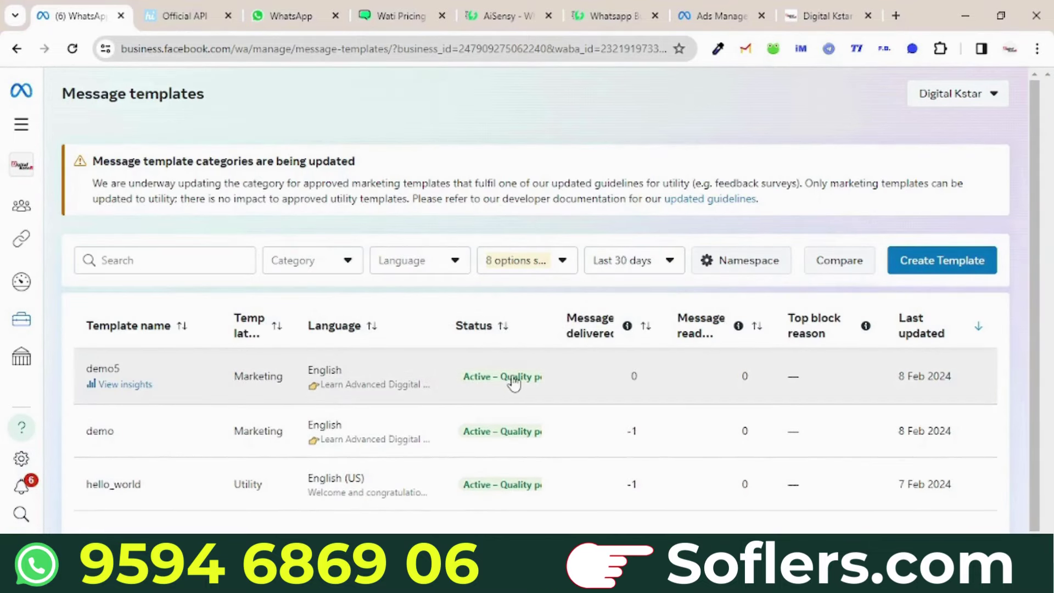
pyautogui.moveTo(513, 383)
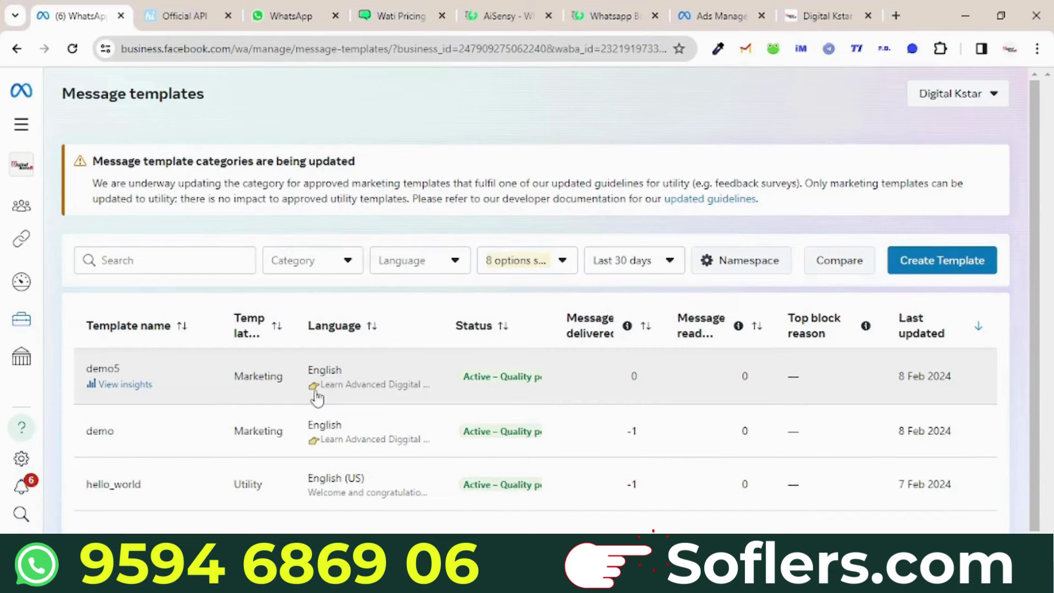
# Switch to the Official API site, open its dashboard and expand the Contacts section
pyautogui.click(181, 15)
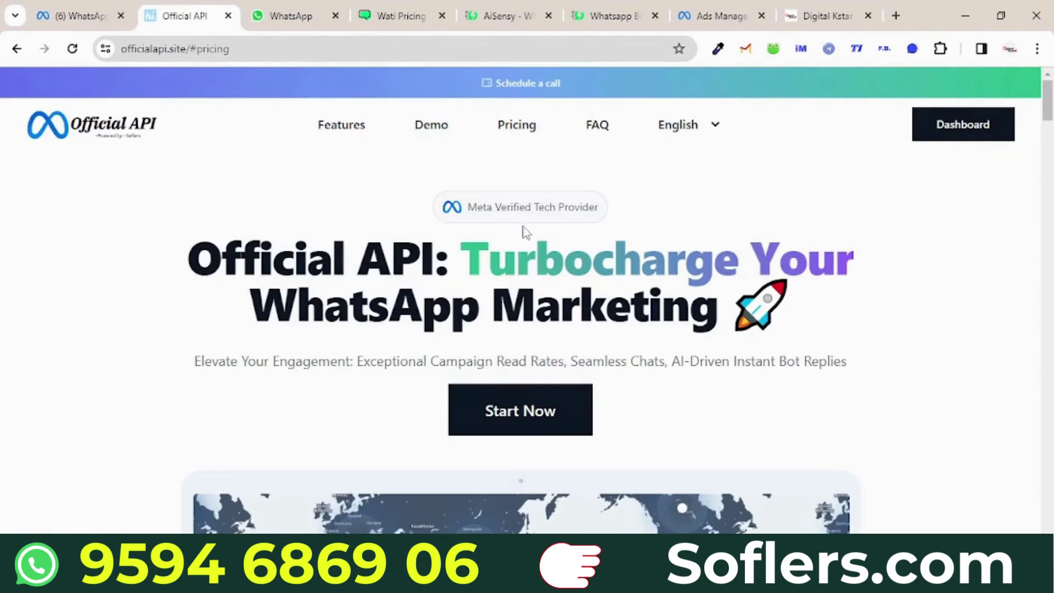
pyautogui.click(922, 131)
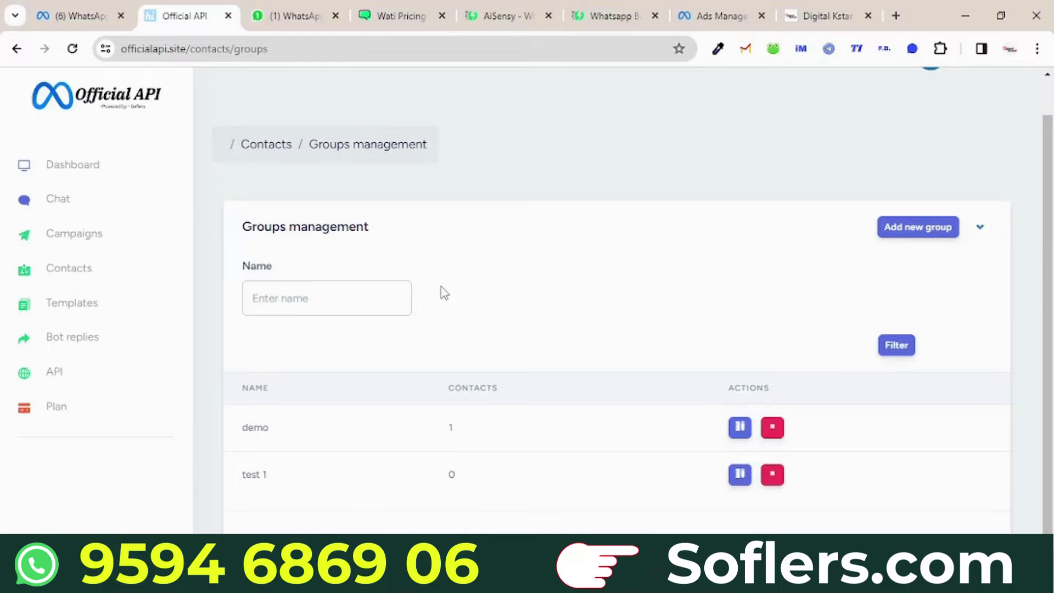
pyautogui.click(104, 277)
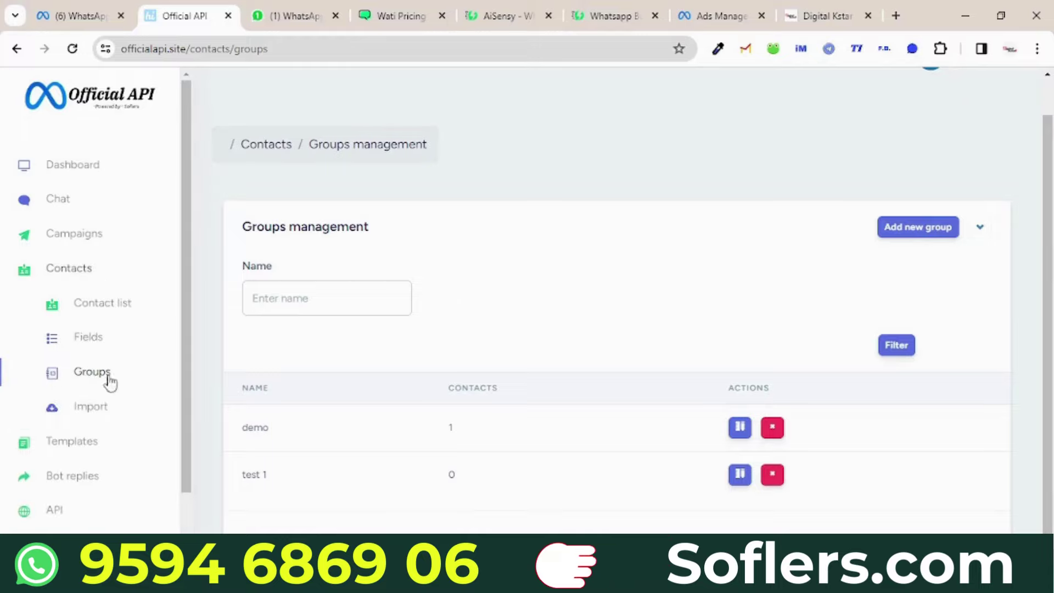